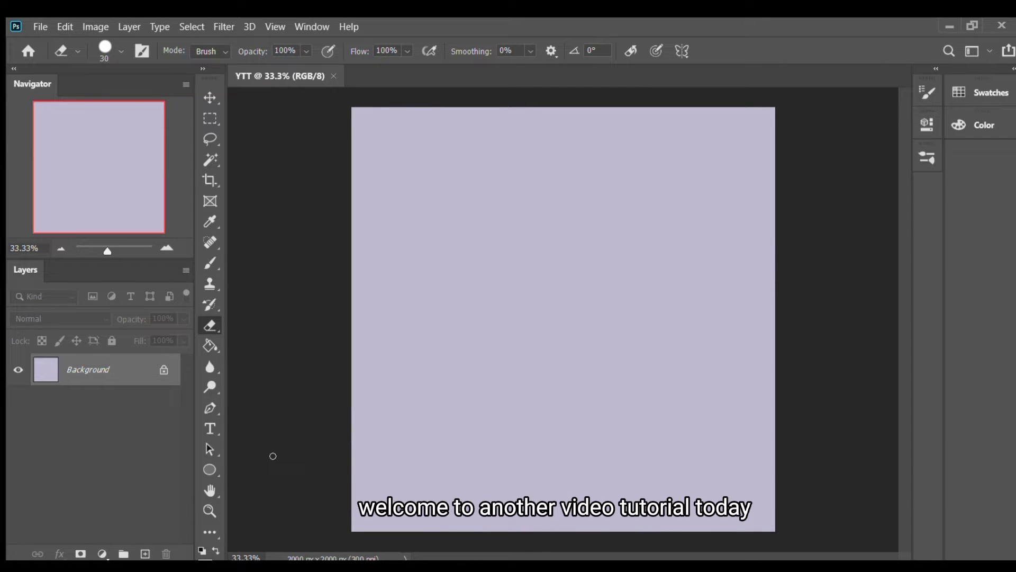
Add a new layer above the background and name it "circle".
{"action": "left_click", "coordinate": [145, 552]}
{"action": "double_click", "coordinate": [85, 370]}
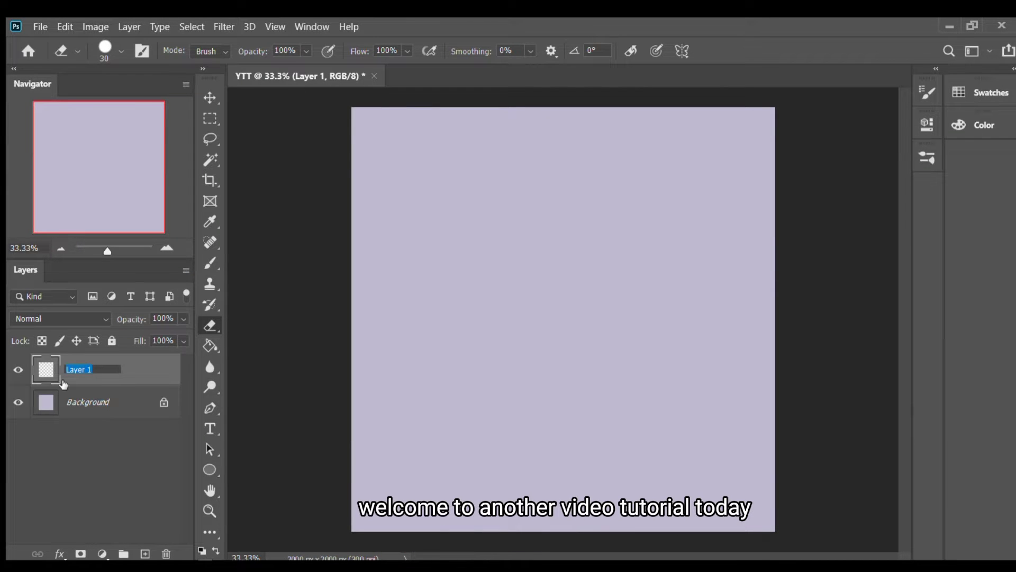
{"action": "type", "text": "circle"}
{"action": "key", "text": "Return"}
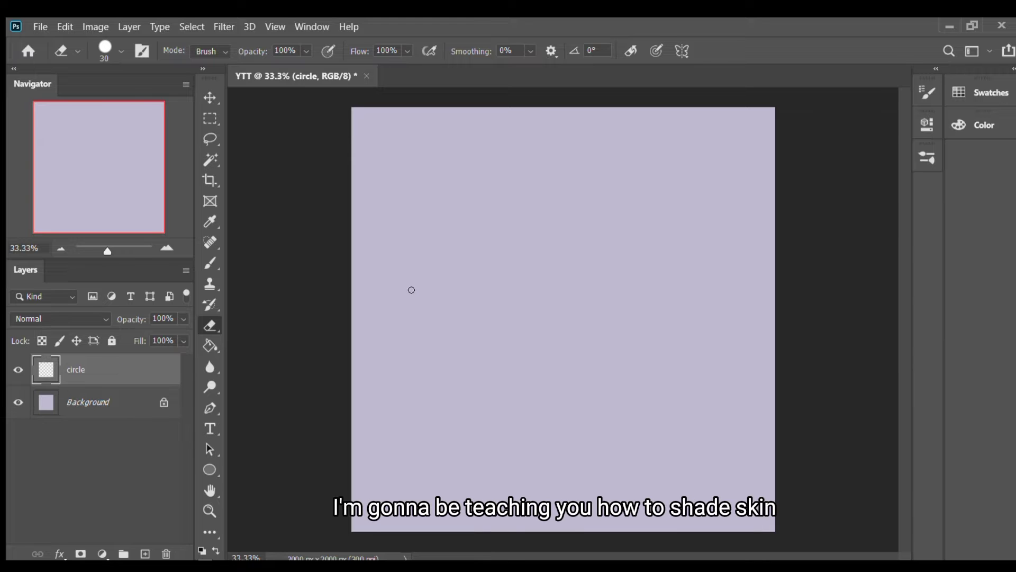
Draw a 1050 x 1050 px circle near the canvas centre with no fill and a black 2 px stroke.
{"action": "left_click", "coordinate": [205, 466]}
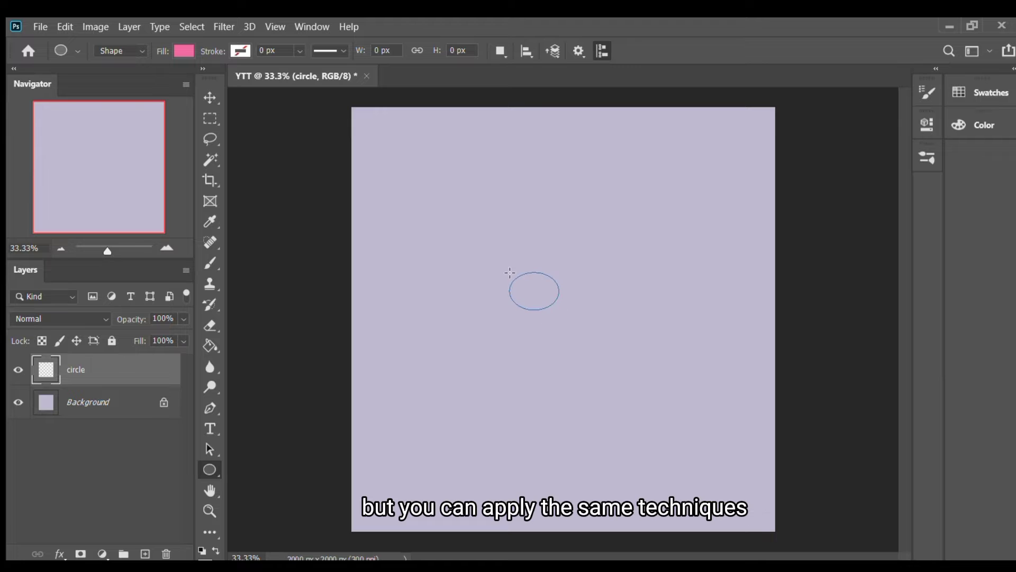
{"action": "left_click_drag", "start_coordinate": [510, 272], "coordinate": [424, 198]}
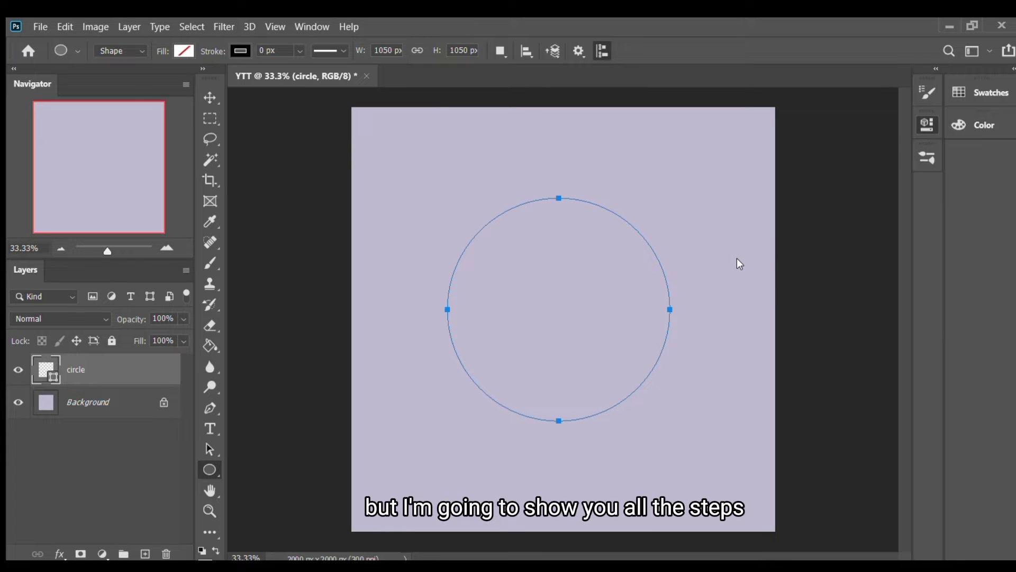
{"action": "key", "text": "ctrl+z"}
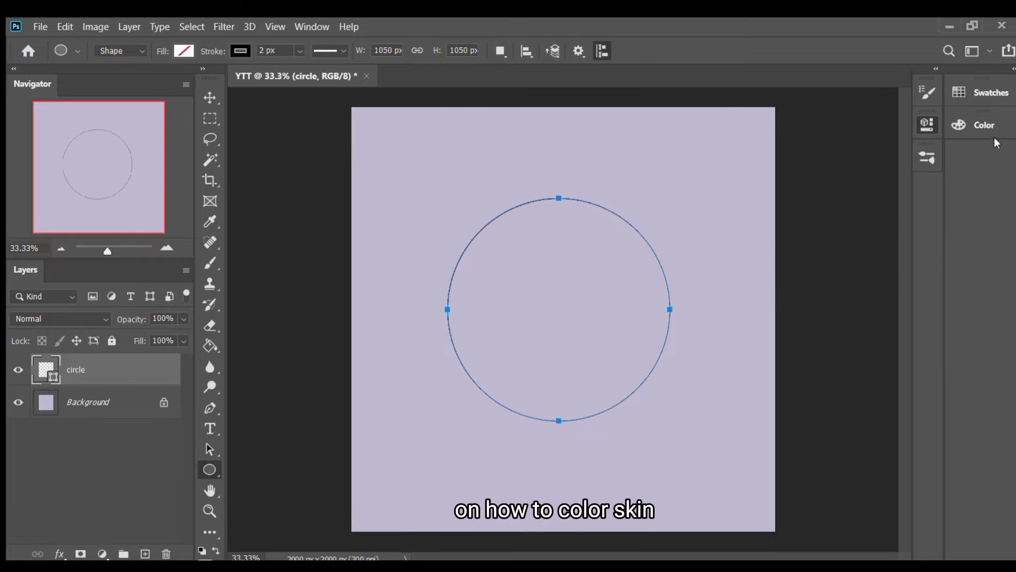
{"action": "key", "text": "e"}
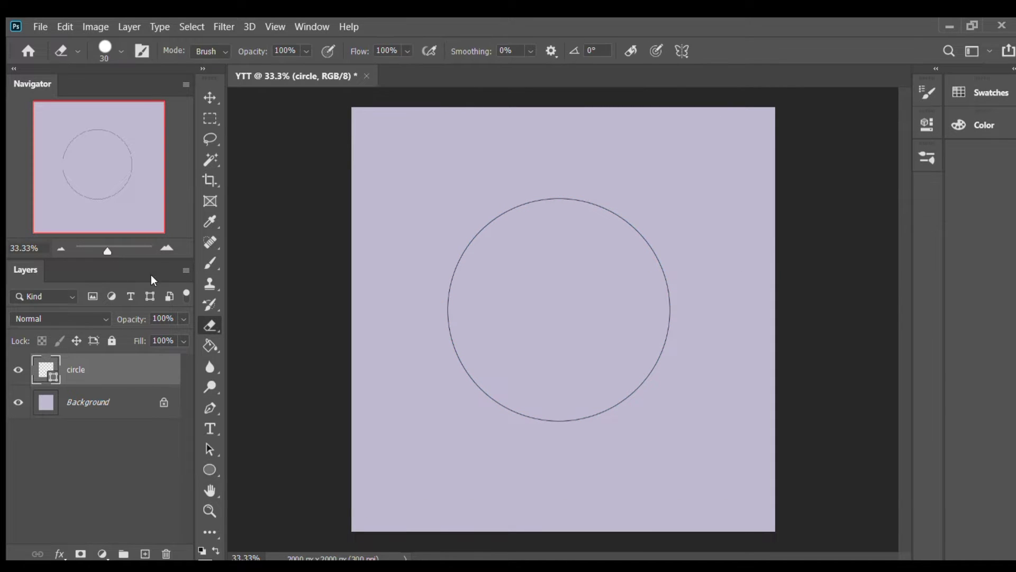
Create a new layer named "color" between the background and the circle layer.
{"action": "left_click", "coordinate": [127, 402]}
{"action": "left_click", "coordinate": [145, 554]}
{"action": "double_click", "coordinate": [78, 402]}
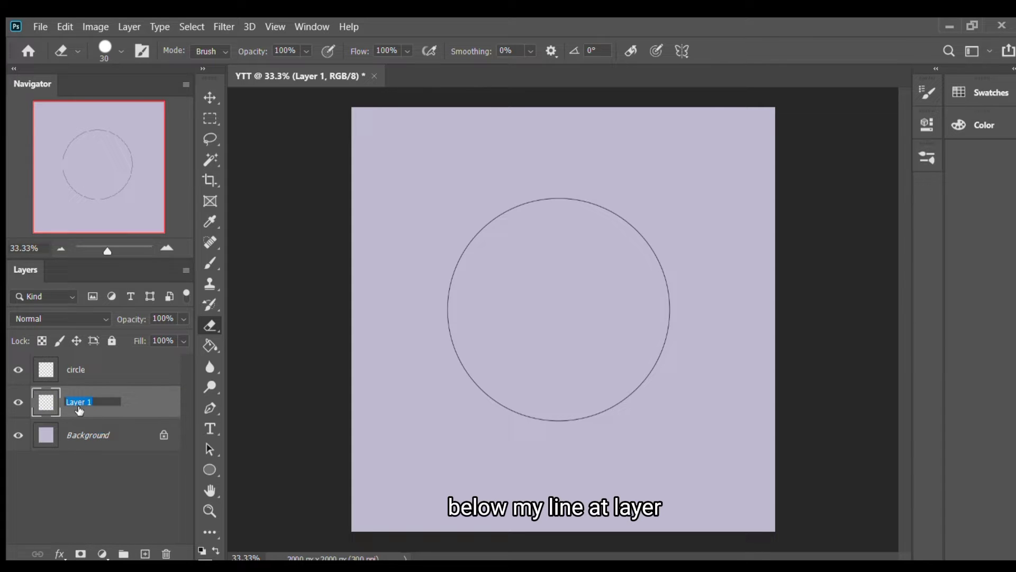
{"action": "type", "text": "color"}
Select the circle's interior with the Magic Wand, fill it with peach on the color layer, and clear the selection.
{"action": "left_click", "coordinate": [109, 374]}
{"action": "key", "text": "w"}
{"action": "left_click", "coordinate": [559, 271]}
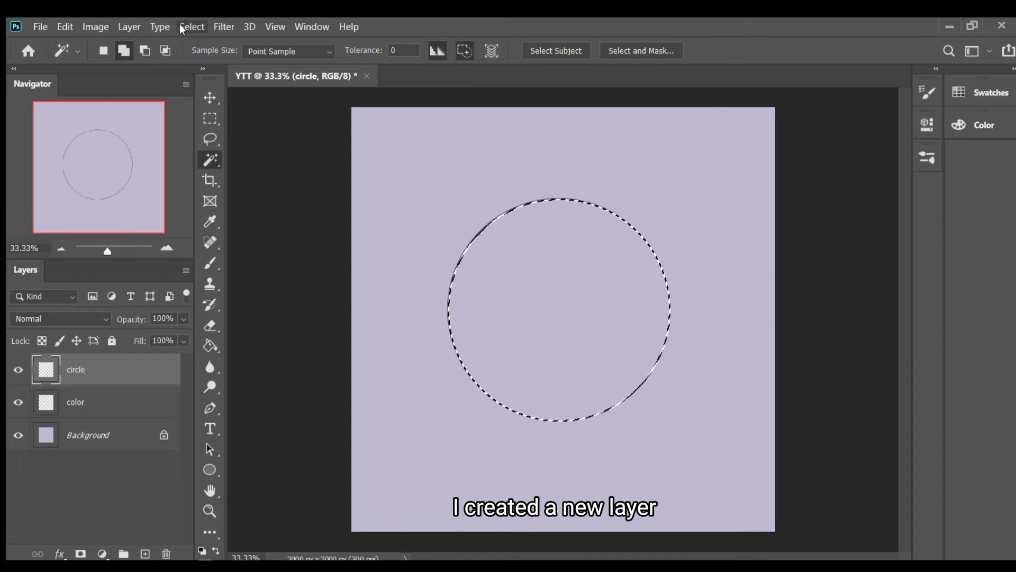
{"action": "key", "text": "g"}
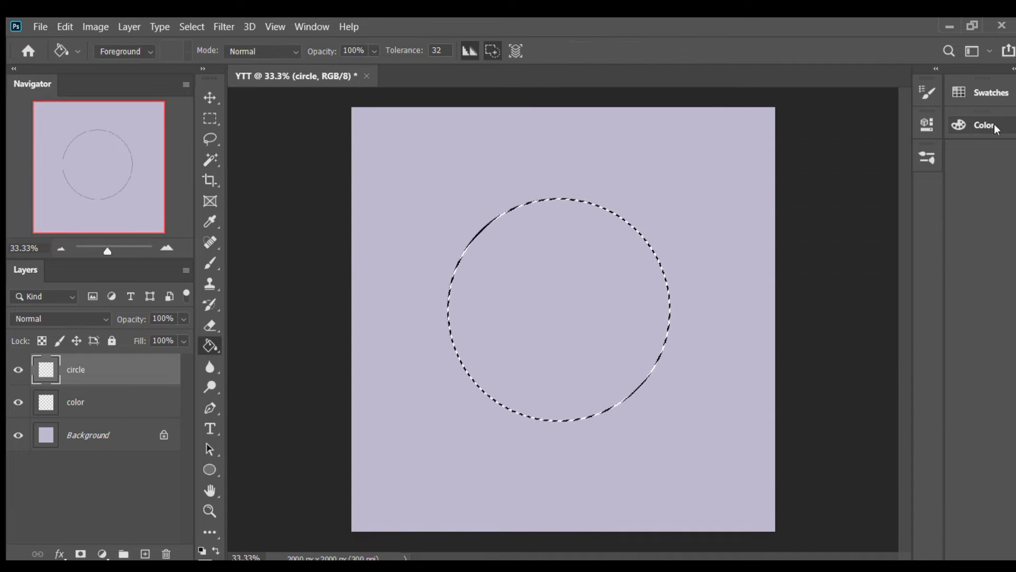
{"action": "left_click", "coordinate": [515, 307]}
{"action": "key", "text": "ctrl+z"}
{"action": "key", "text": "alt+["}
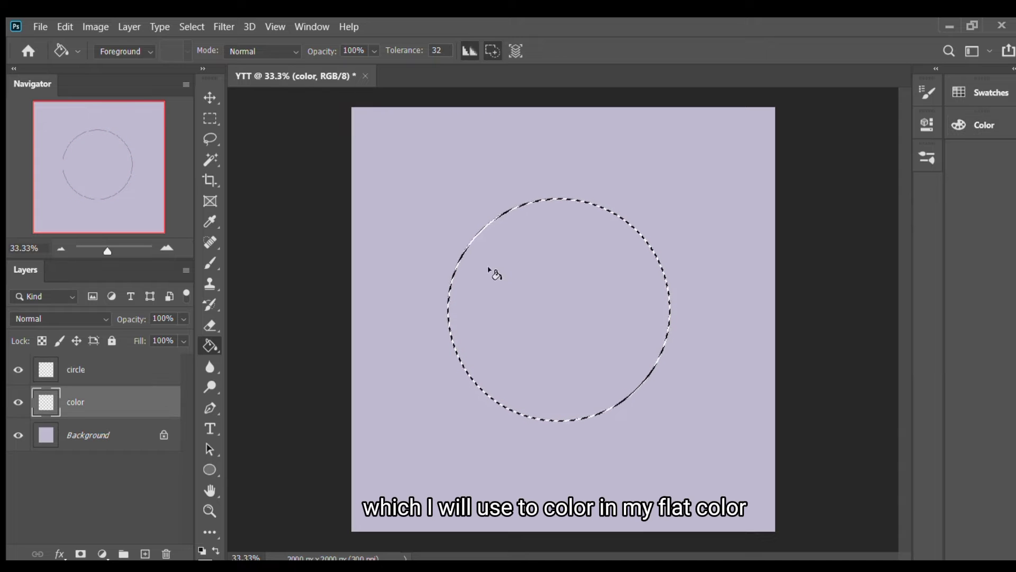
{"action": "left_click", "coordinate": [489, 271]}
{"action": "key", "text": "ctrl+d"}
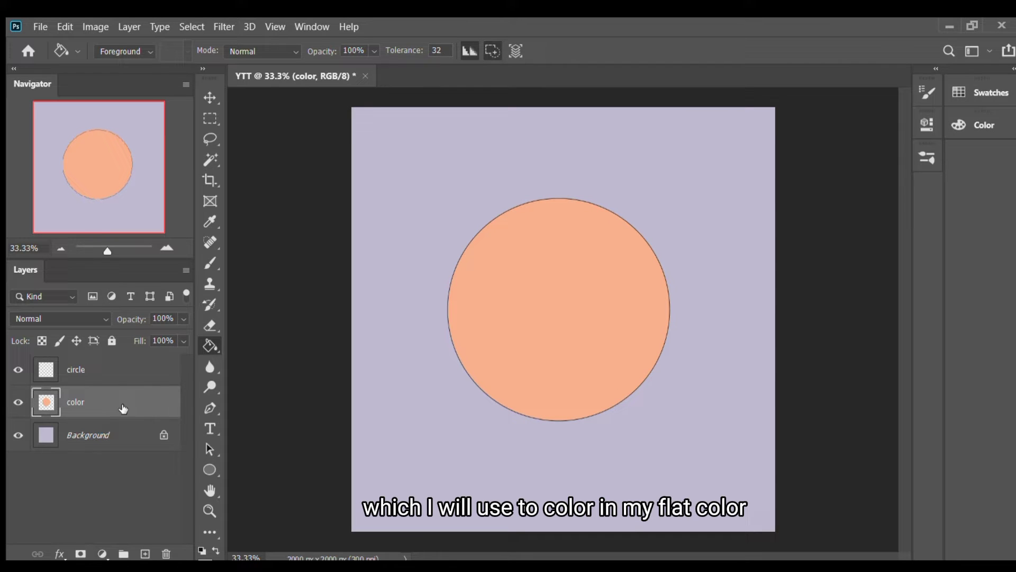
Add a layer named "mul cast" above the color layer and clip it to the color layer.
{"action": "left_click", "coordinate": [145, 554]}
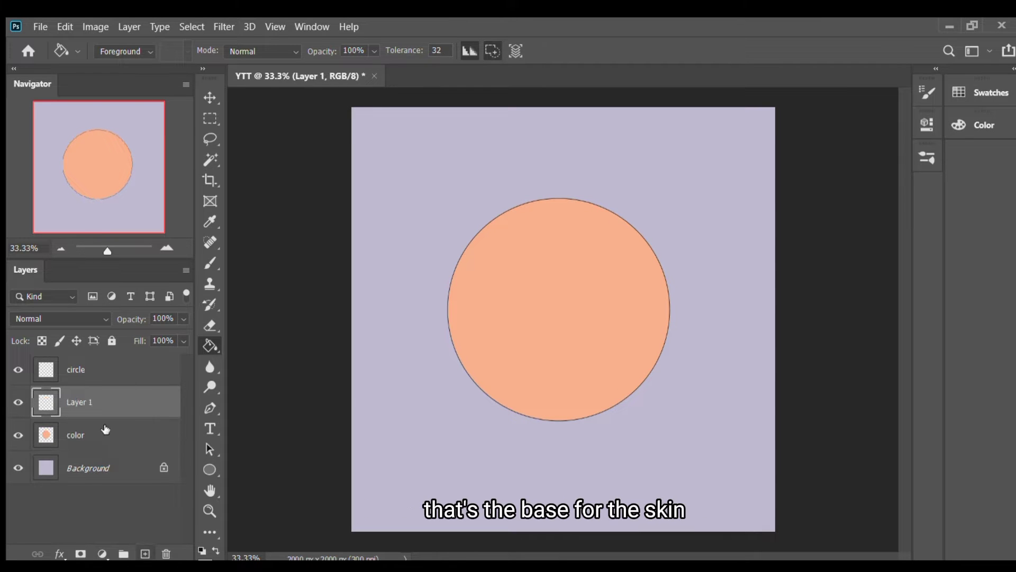
{"action": "double_click", "coordinate": [84, 403]}
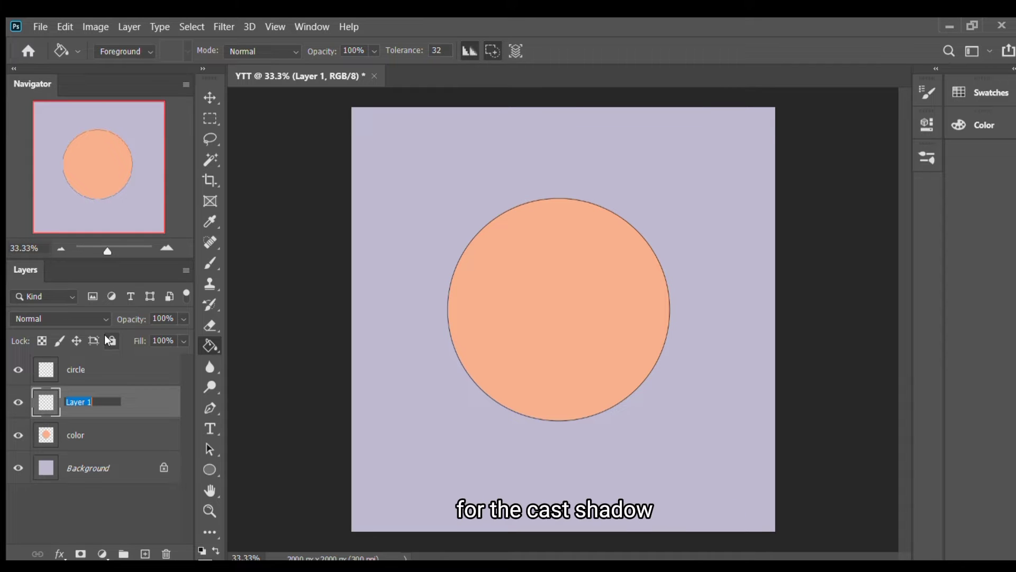
{"action": "type", "text": "mul cast"}
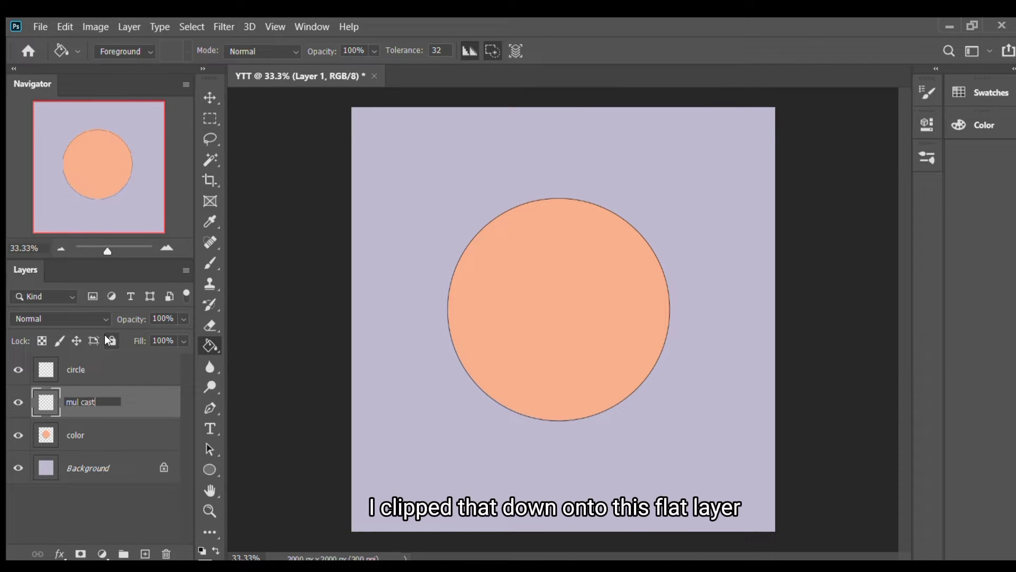
{"action": "key", "text": "Return"}
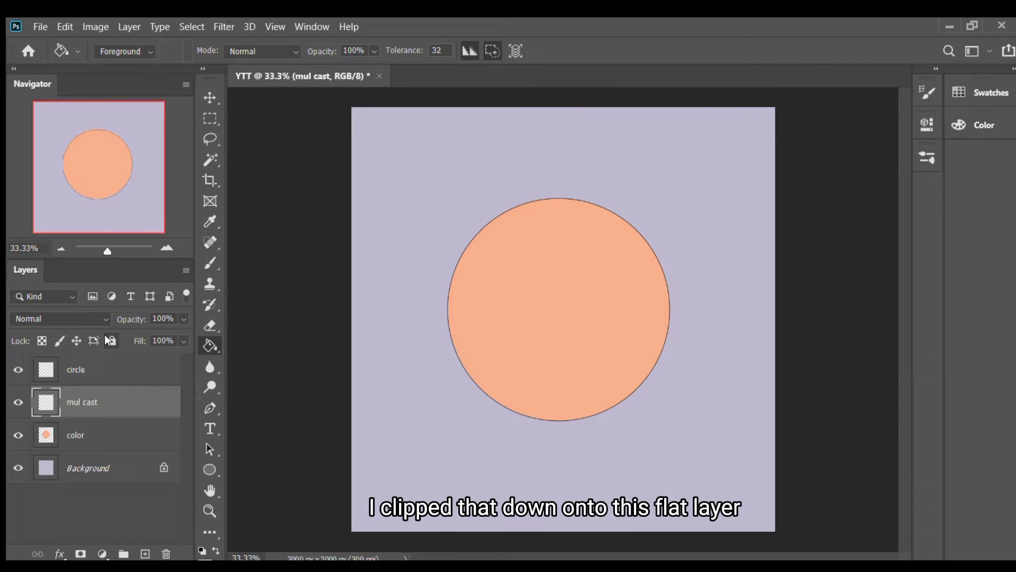
{"action": "left_click", "coordinate": [137, 417], "text": "alt"}
Set the mul cast layer's blend mode to Multiply, with the Brush tool active.
{"action": "key", "text": "b"}
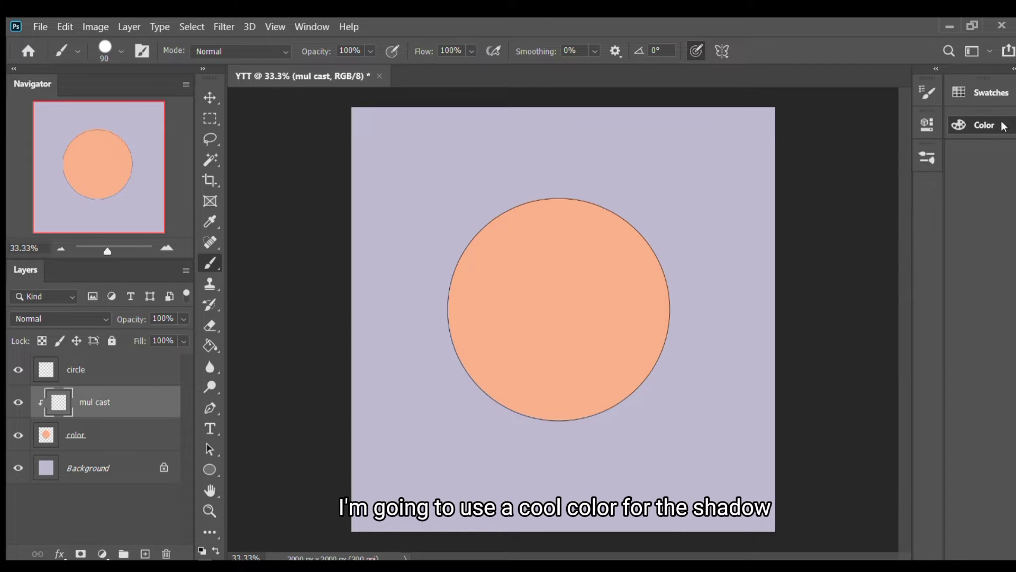
{"action": "left_click", "coordinate": [83, 319]}
{"action": "left_click", "coordinate": [98, 231]}
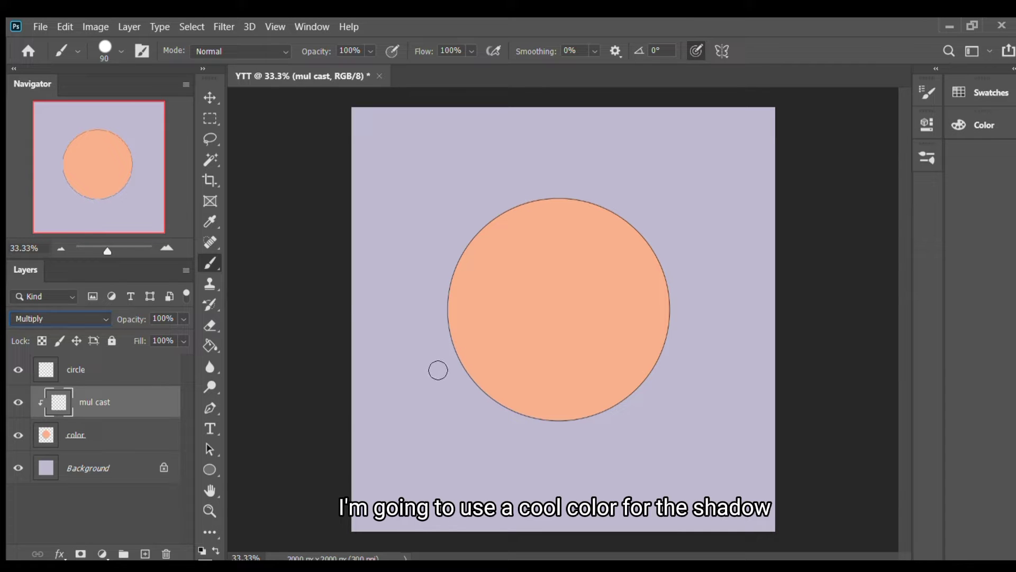
Paint a purple cast shadow with a curved edge over the circle's lower-right part, enlarging the brush to 175 px.
{"action": "mouse_move", "coordinate": [439, 362]}
{"action": "left_mouse_down"}
{"action": "mouse_move", "coordinate": [637, 329]}
{"action": "mouse_move", "coordinate": [682, 255]}
{"action": "left_mouse_up"}
{"action": "key", "text": "ctrl+z"}
{"action": "mouse_move", "coordinate": [475, 386]}
{"action": "left_mouse_down"}
{"action": "mouse_move", "coordinate": [562, 363]}
{"action": "mouse_move", "coordinate": [661, 250]}
{"action": "left_mouse_up"}
{"action": "mouse_move", "coordinate": [484, 392]}
{"action": "left_mouse_down"}
{"action": "mouse_move", "coordinate": [535, 390]}
{"action": "mouse_move", "coordinate": [610, 352]}
{"action": "mouse_move", "coordinate": [674, 290]}
{"action": "mouse_move", "coordinate": [650, 369]}
{"action": "mouse_move", "coordinate": [588, 386]}
{"action": "mouse_move", "coordinate": [579, 406]}
{"action": "mouse_move", "coordinate": [648, 384]}
{"action": "left_mouse_up"}
{"action": "key", "text": "bracketright"}
{"action": "key", "text": "bracketright"}
{"action": "key", "text": "bracketright"}
{"action": "key", "text": "bracketright"}
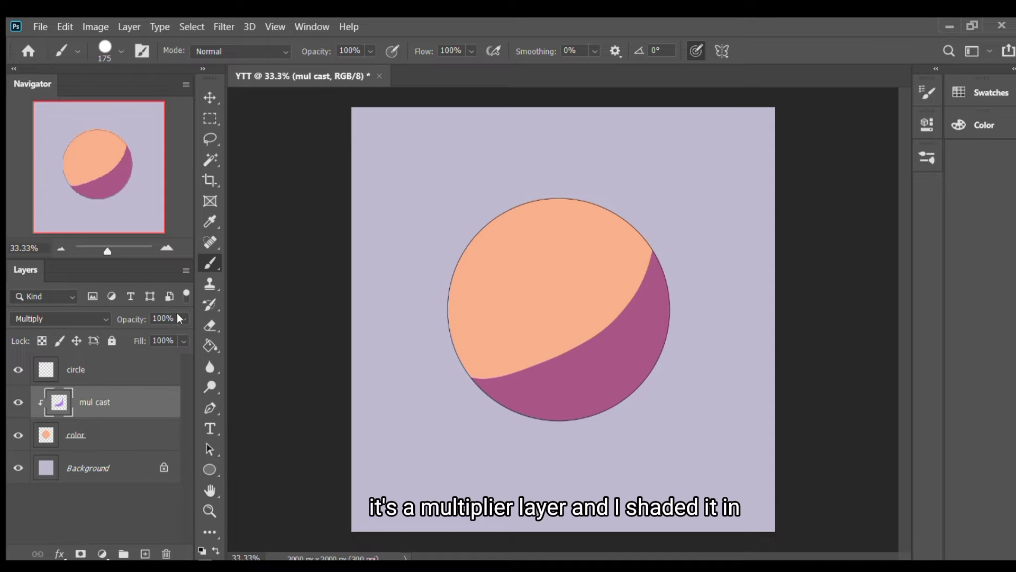
Set the mul cast layer's opacity to 60%.
{"action": "left_click_drag", "start_coordinate": [173, 327], "coordinate": [152, 332]}
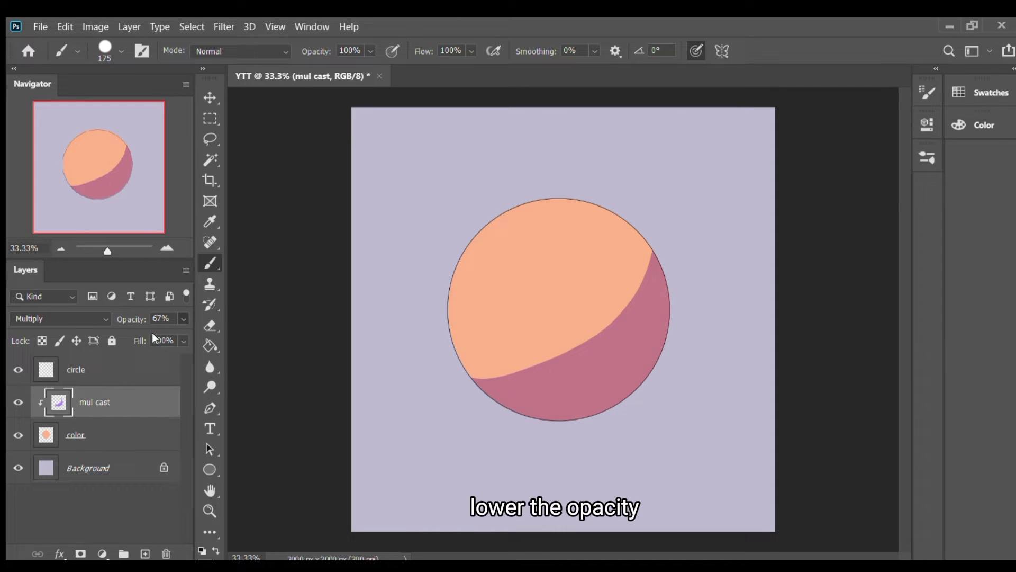
{"action": "left_click", "coordinate": [176, 322]}
{"action": "type", "text": "50"}
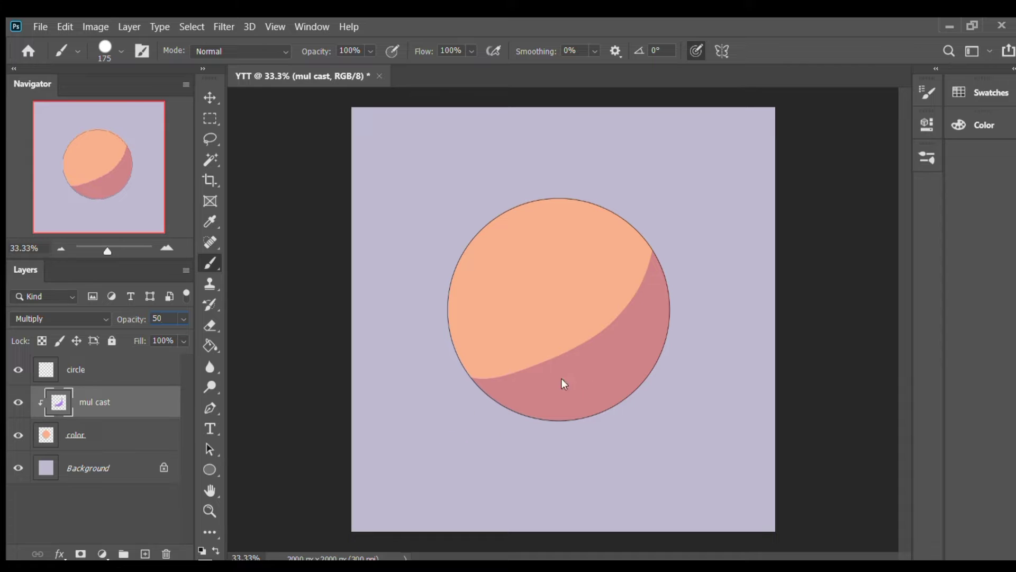
{"action": "key", "text": "Return"}
{"action": "type", "text": "60"}
{"action": "key", "text": "Return"}
Release the mul cast layer's clipping and delete its shadow paint outside the circle, using a selection from the color layer.
{"action": "left_click", "coordinate": [177, 436]}
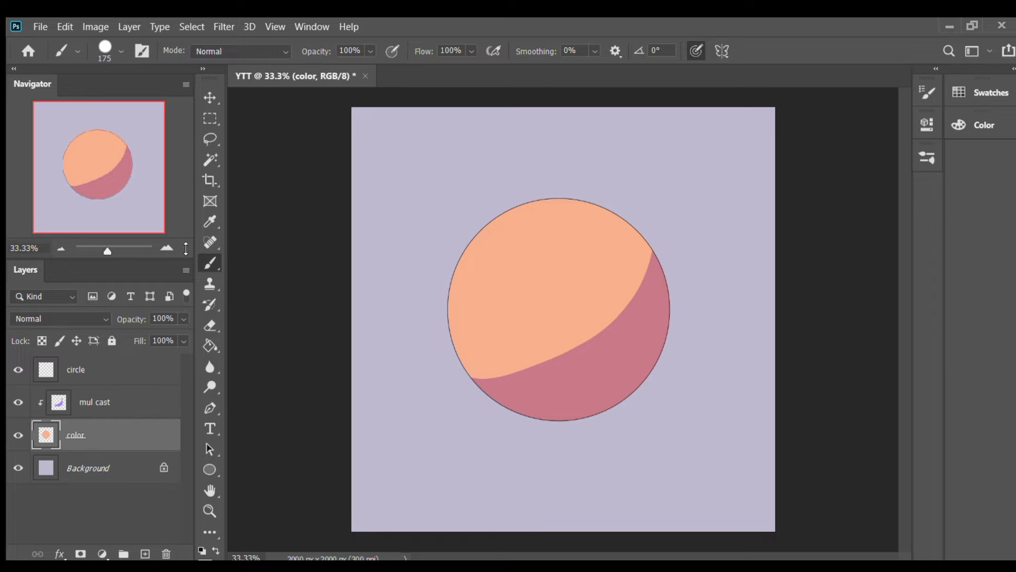
{"action": "key", "text": "w"}
{"action": "left_click", "coordinate": [418, 217]}
{"action": "left_click", "coordinate": [33, 402]}
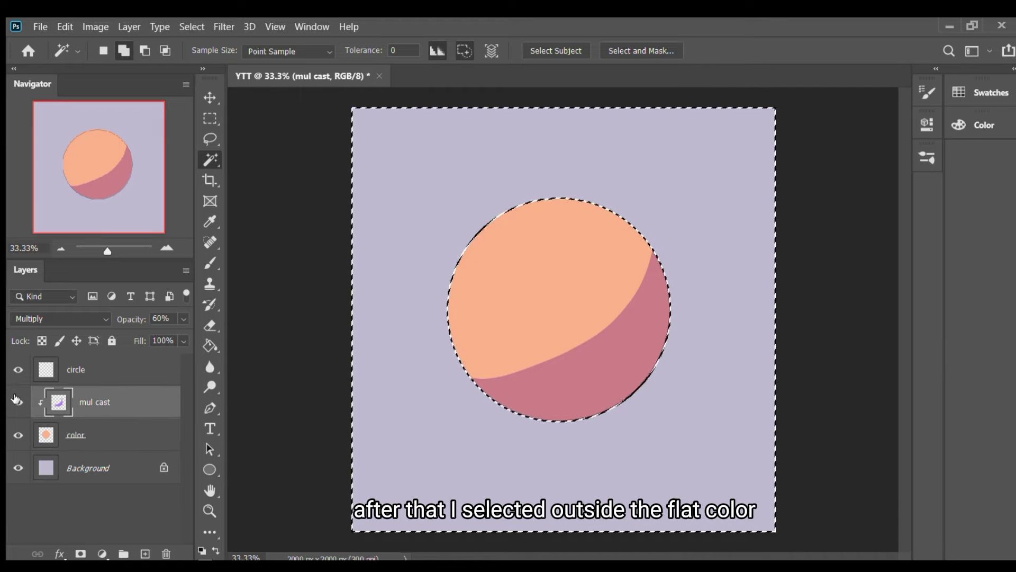
{"action": "left_click", "coordinate": [105, 419], "text": "alt"}
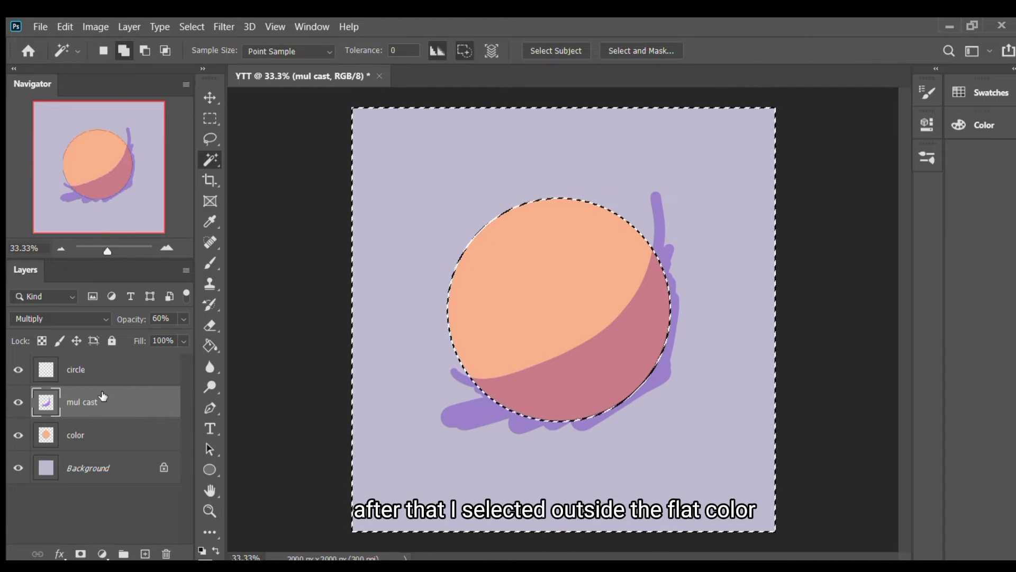
{"action": "key", "text": "Delete"}
{"action": "key", "text": "ctrl+d"}
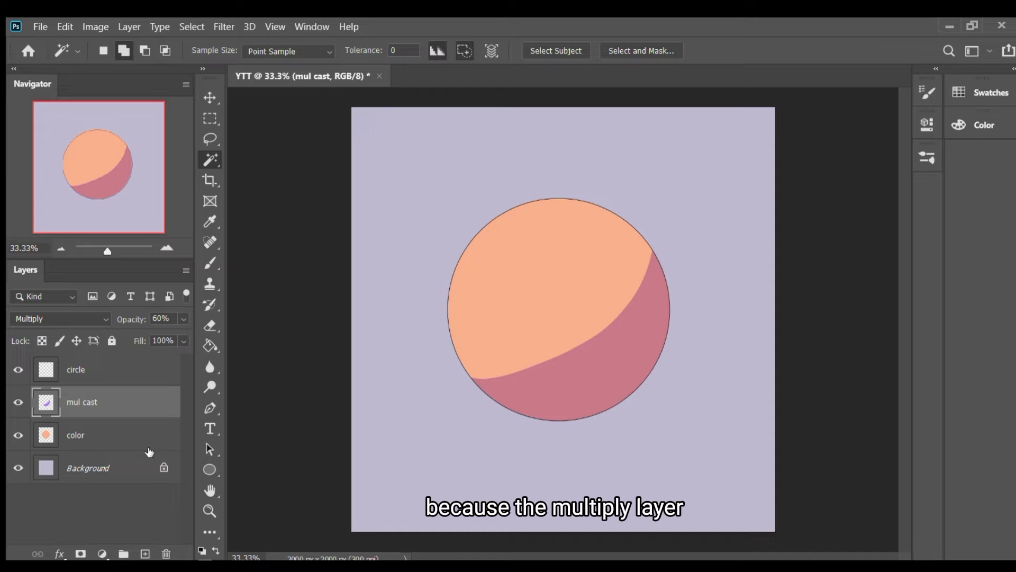
Add a layer named "red" above mul cast and clip it to the mul cast layer.
{"action": "left_click", "coordinate": [145, 554]}
{"action": "double_click", "coordinate": [78, 403]}
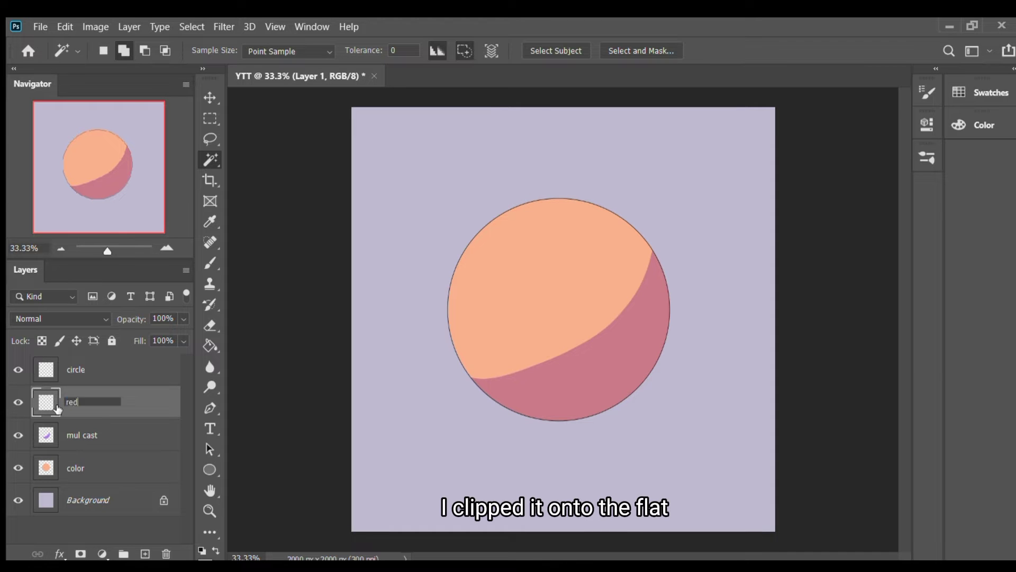
{"action": "type", "text": "red"}
{"action": "key", "text": "Return"}
{"action": "left_click", "coordinate": [143, 420], "text": "alt"}
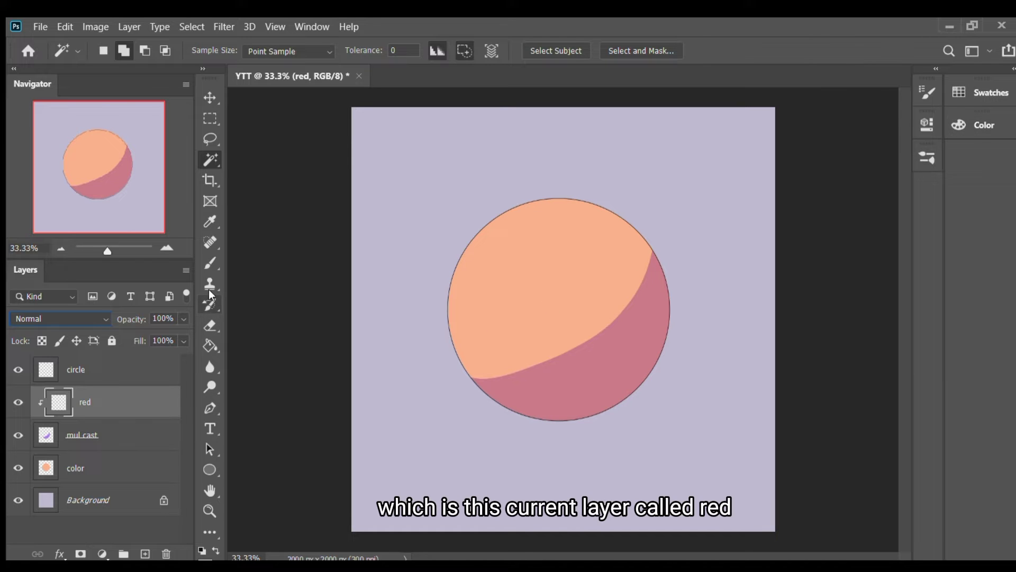
Brush a soft red tint across the cast shadow on the red layer with a 500 px soft brush.
{"action": "key", "text": "b"}
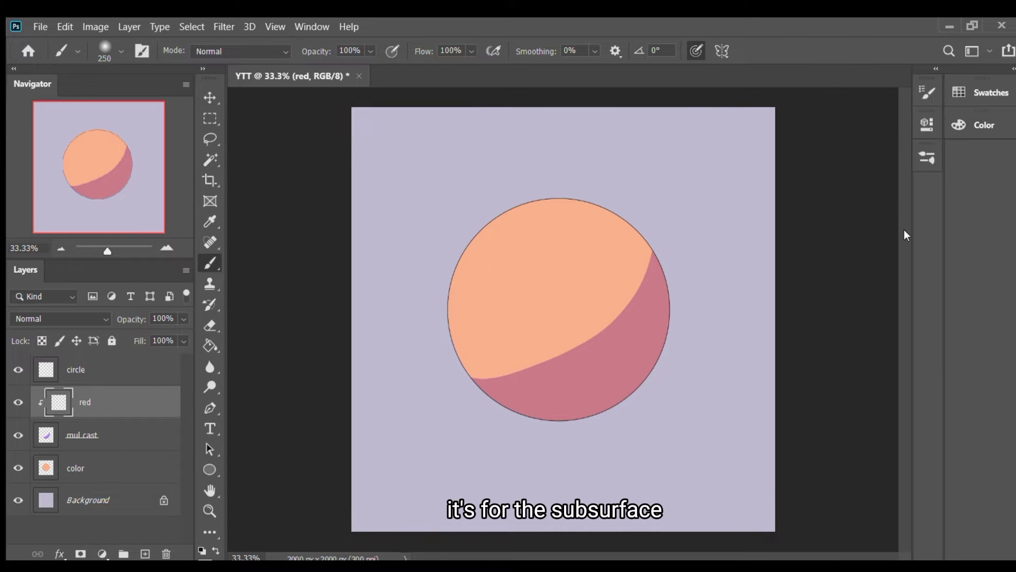
{"action": "left_click", "coordinate": [516, 297], "text": "alt"}
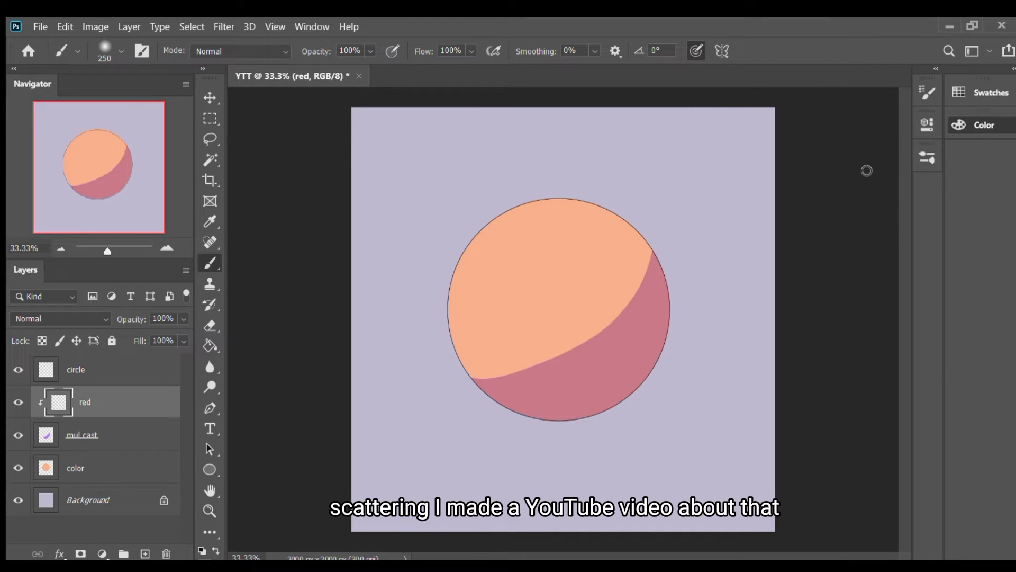
{"action": "key", "text": "bracketright"}
{"action": "key", "text": "bracketright"}
{"action": "key", "text": "bracketright"}
{"action": "key", "text": "bracketright"}
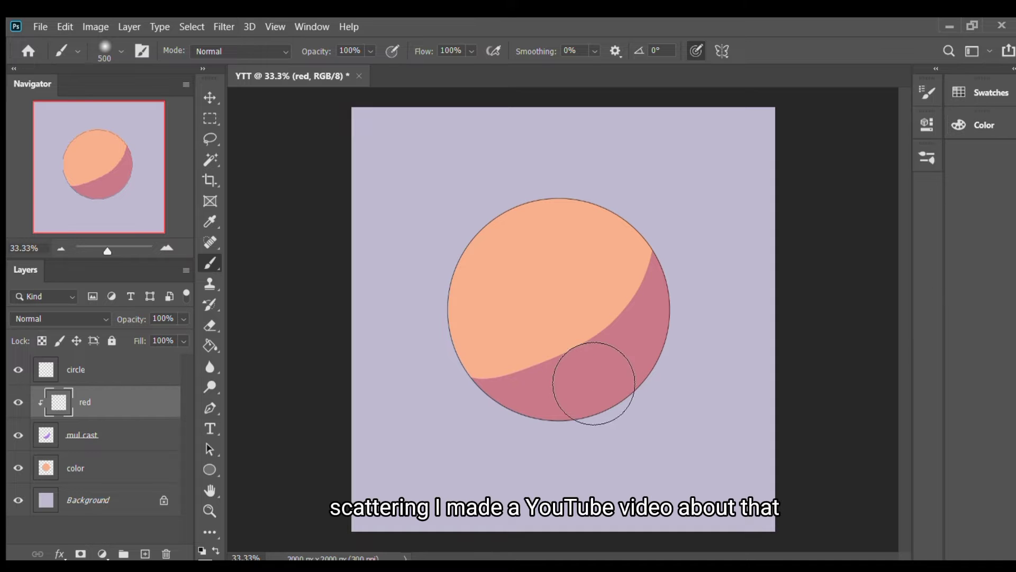
{"action": "left_click_drag", "start_coordinate": [508, 406], "coordinate": [697, 293]}
Intensify the red glow along the shadow's inner edge with another pass of the resized soft brush.
{"action": "key", "text": "bracketleft"}
{"action": "key", "text": "bracketleft"}
{"action": "key", "text": "bracketleft"}
{"action": "key", "text": "bracketleft"}
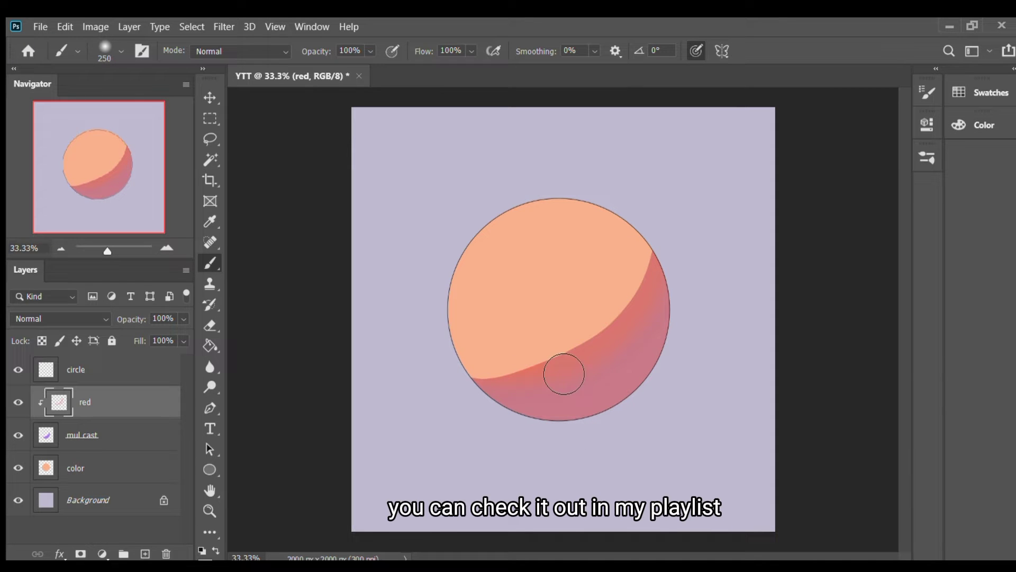
{"action": "key", "text": "bracketright"}
{"action": "key", "text": "bracketright"}
{"action": "mouse_move", "coordinate": [513, 371]}
{"action": "left_mouse_down"}
{"action": "mouse_move", "coordinate": [524, 392]}
{"action": "mouse_move", "coordinate": [585, 438]}
{"action": "mouse_move", "coordinate": [668, 316]}
{"action": "left_mouse_up"}
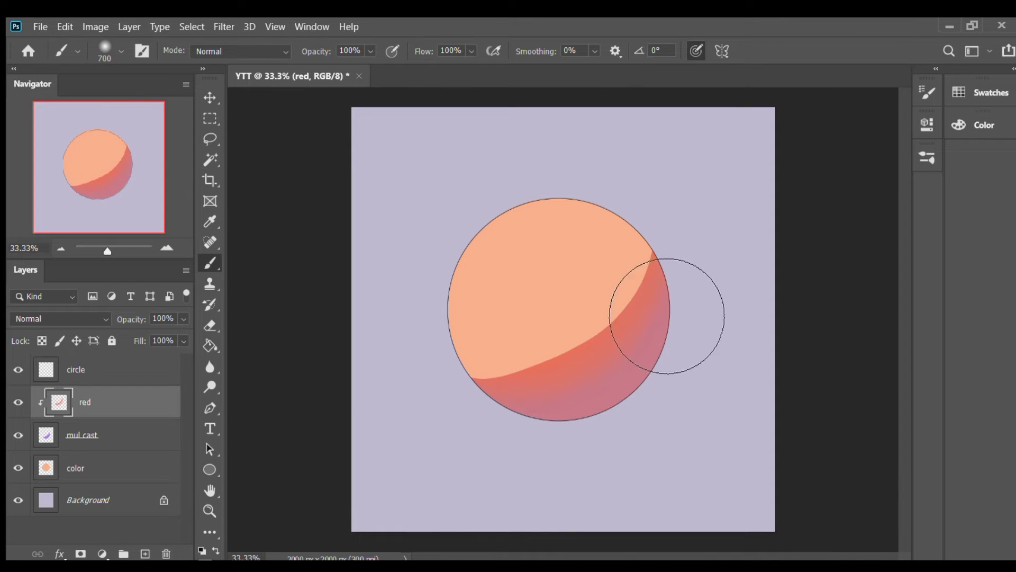
Add a layer named "mul 3d" directly above the color layer and clip it to the color layer.
{"action": "left_click", "coordinate": [125, 474]}
{"action": "key", "text": "ctrl+shift+n"}
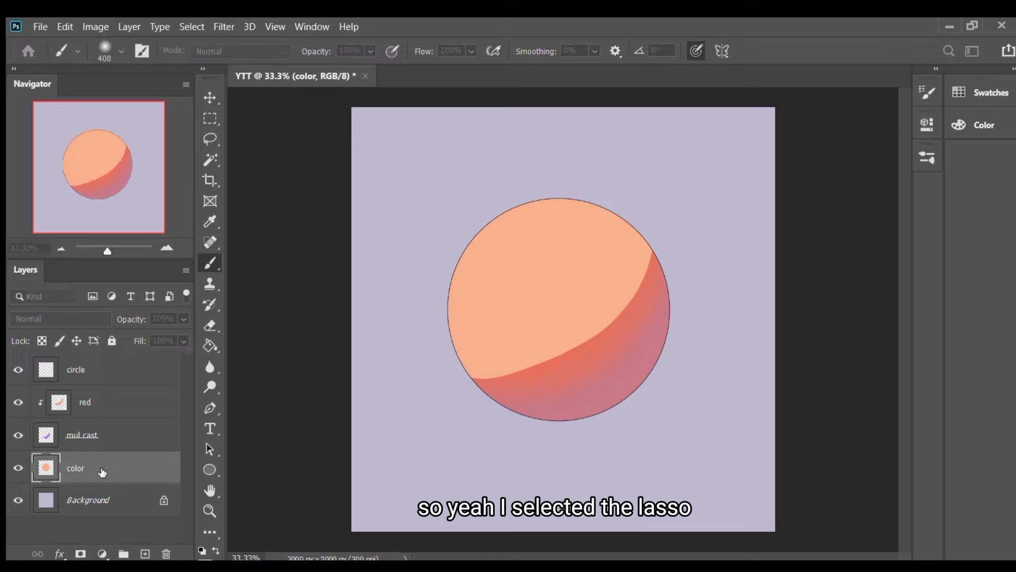
{"action": "type", "text": "mul 3d"}
{"action": "key", "text": "Return"}
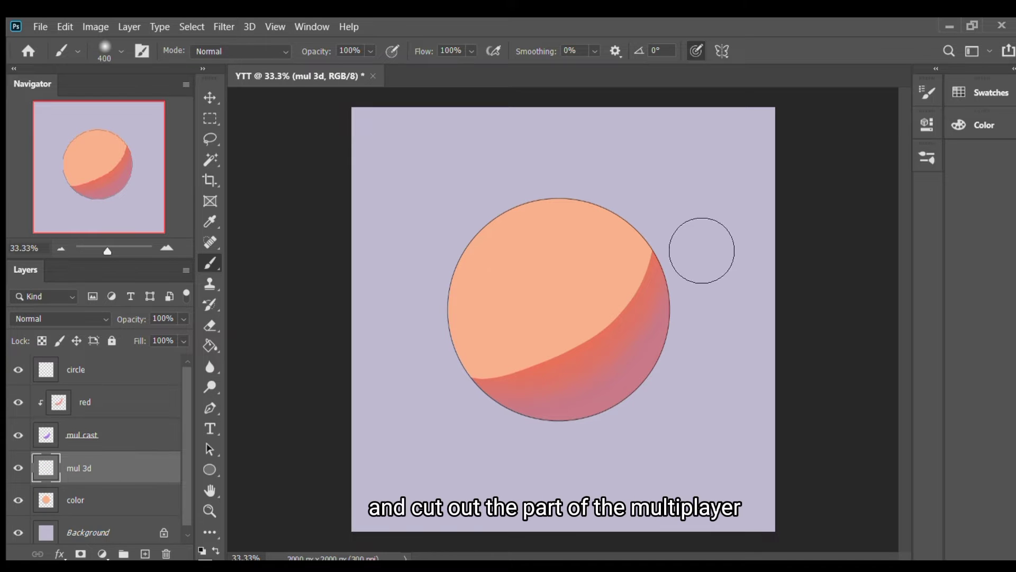
{"action": "left_click", "coordinate": [548, 297], "text": "alt"}
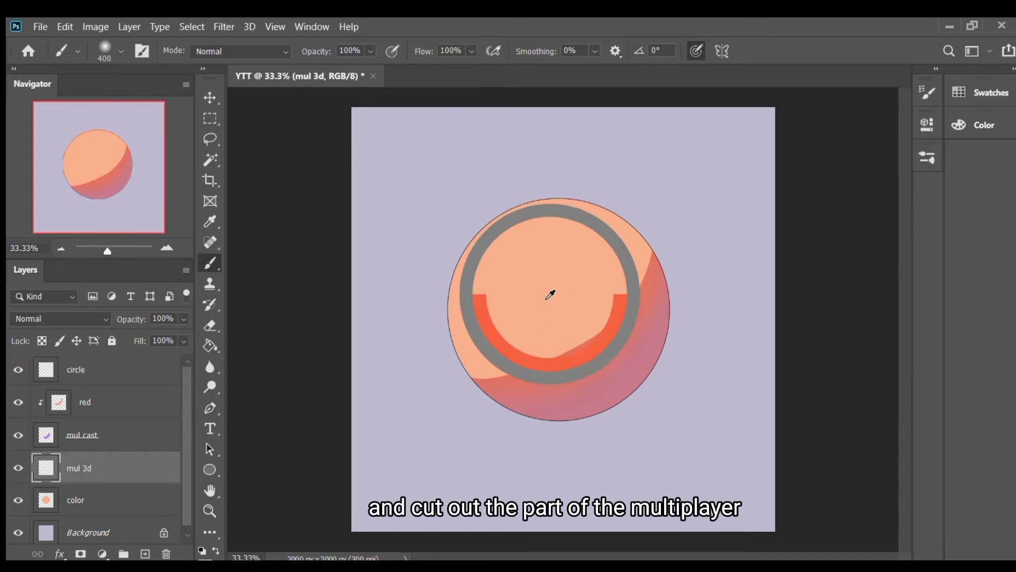
{"action": "left_click", "coordinate": [127, 484], "text": "alt"}
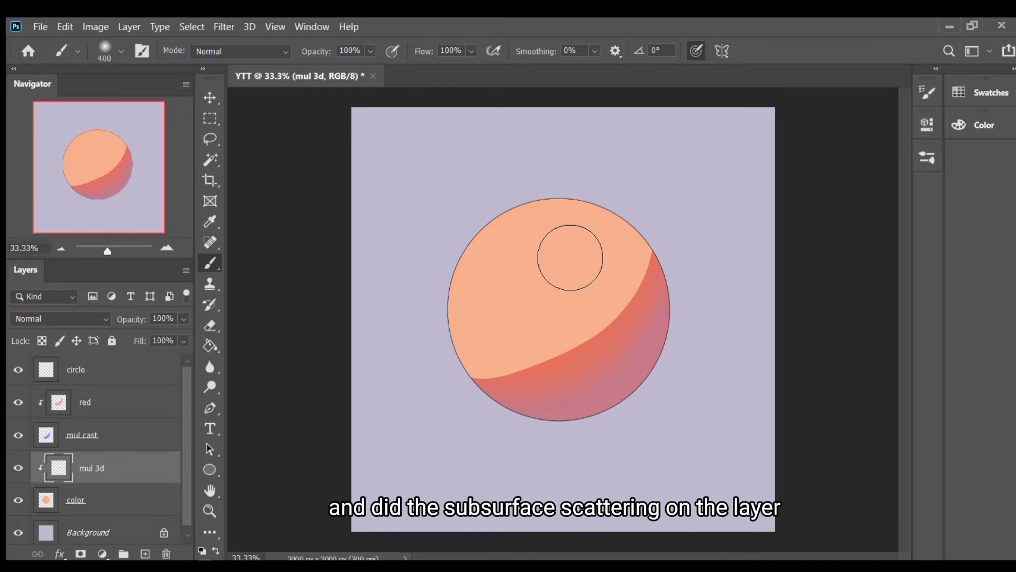
Brush soft darker shading around the sphere's edge on the mul 3d layer with an 800 to 1100 px brush, hiding the mul cast layer.
{"action": "key", "text": "bracketright"}
{"action": "key", "text": "bracketright"}
{"action": "key", "text": "bracketright"}
{"action": "key", "text": "bracketright"}
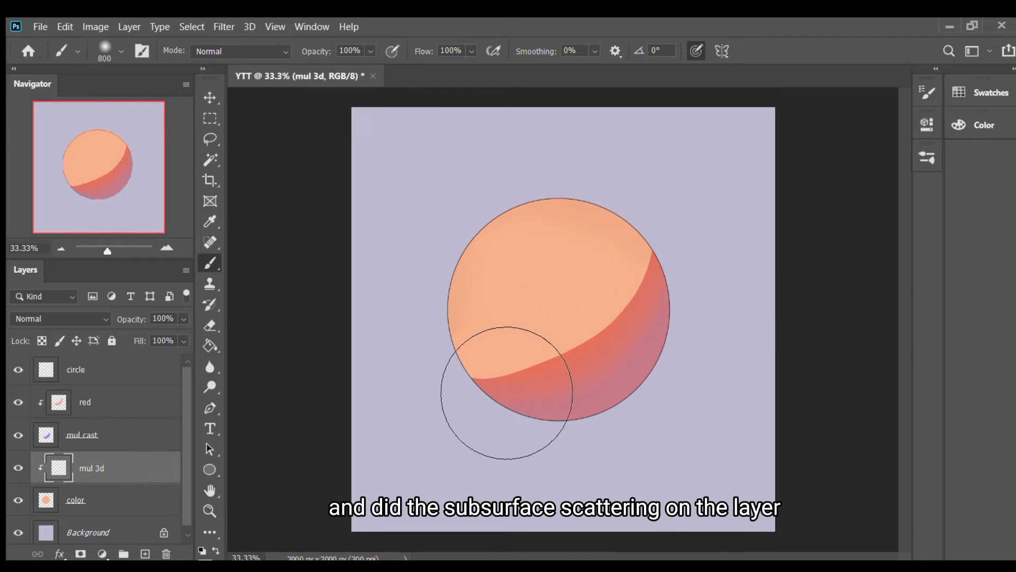
{"action": "left_click", "coordinate": [18, 435]}
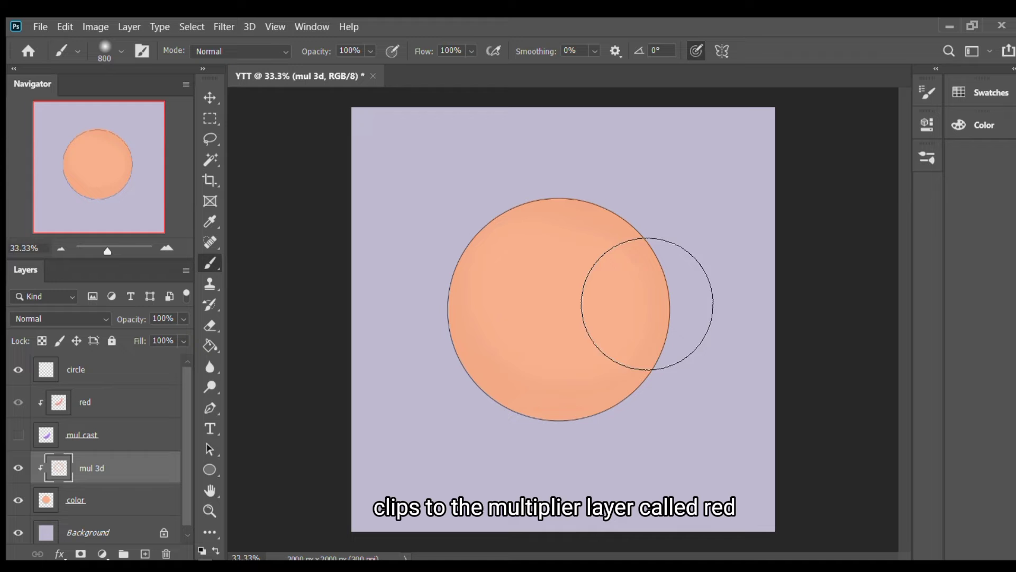
{"action": "key", "text": "bracketright"}
{"action": "key", "text": "bracketright"}
{"action": "key", "text": "bracketright"}
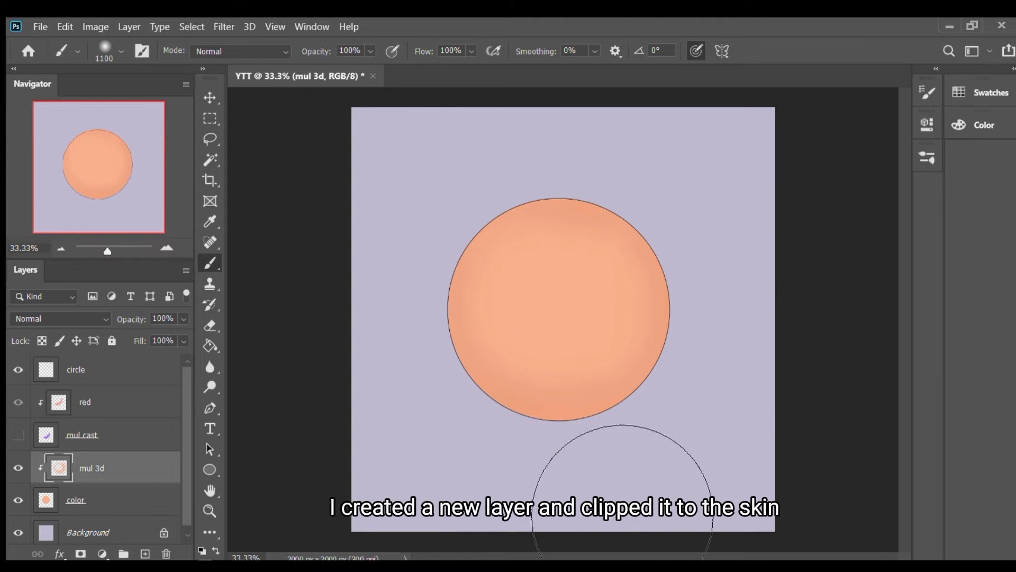
Deepen the orange shading along the sphere's lower-right edge on mul 3d with the soft brush at 500 to 1000 px.
{"action": "key", "text": "bracketleft"}
{"action": "key", "text": "bracketleft"}
{"action": "key", "text": "bracketleft"}
{"action": "key", "text": "bracketleft"}
{"action": "key", "text": "bracketleft"}
{"action": "key", "text": "bracketleft"}
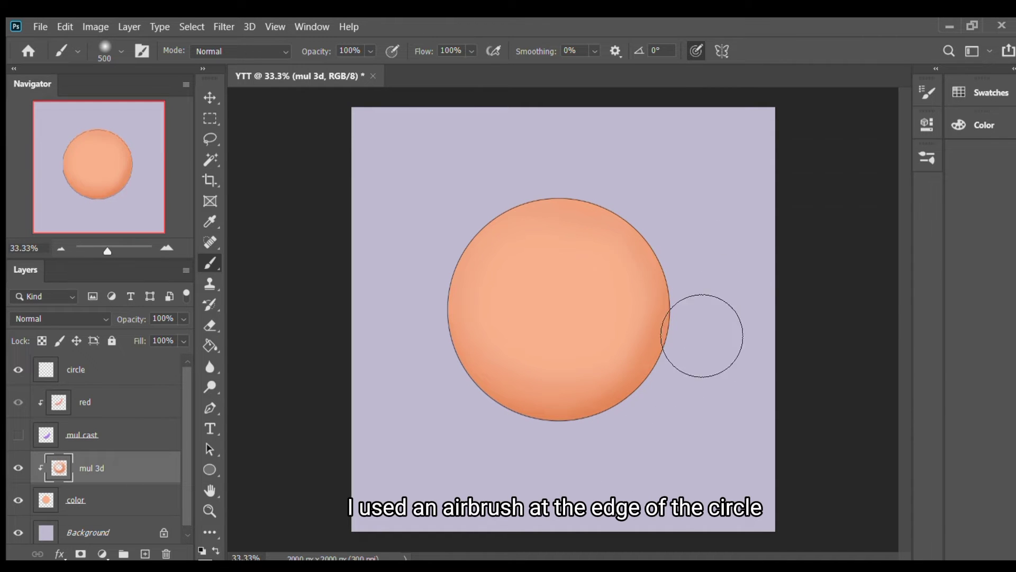
{"action": "key", "text": "bracketright"}
{"action": "key", "text": "bracketright"}
{"action": "key", "text": "bracketright"}
{"action": "key", "text": "bracketright"}
{"action": "key", "text": "bracketright"}
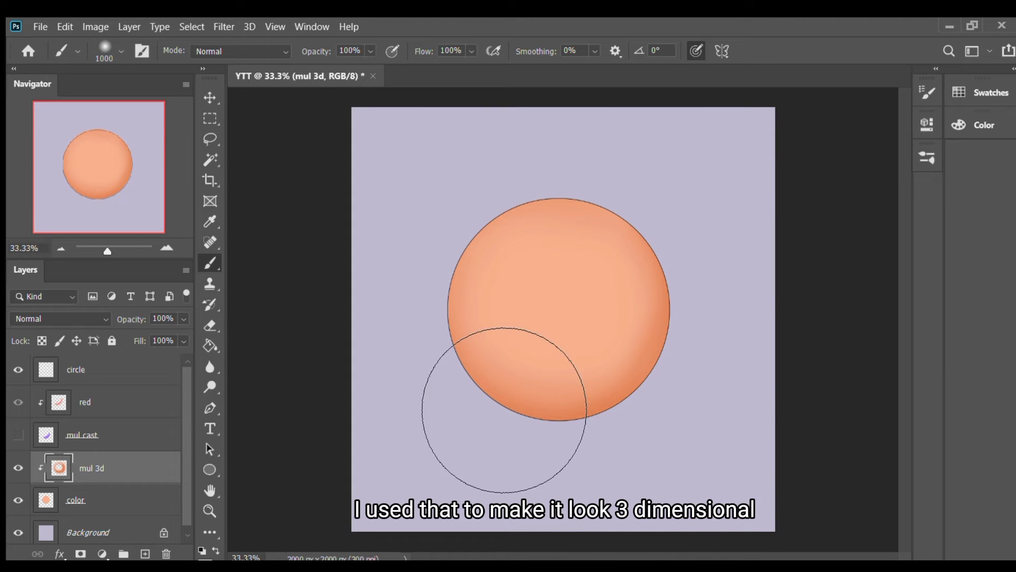
Broaden and blend the mul 3d shading across the sphere's lower-right side, starting at 1400 px and reducing the soft brush to 200 px.
{"action": "key", "text": "bracketright"}
{"action": "key", "text": "bracketright"}
{"action": "key", "text": "bracketright"}
{"action": "key", "text": "bracketright"}
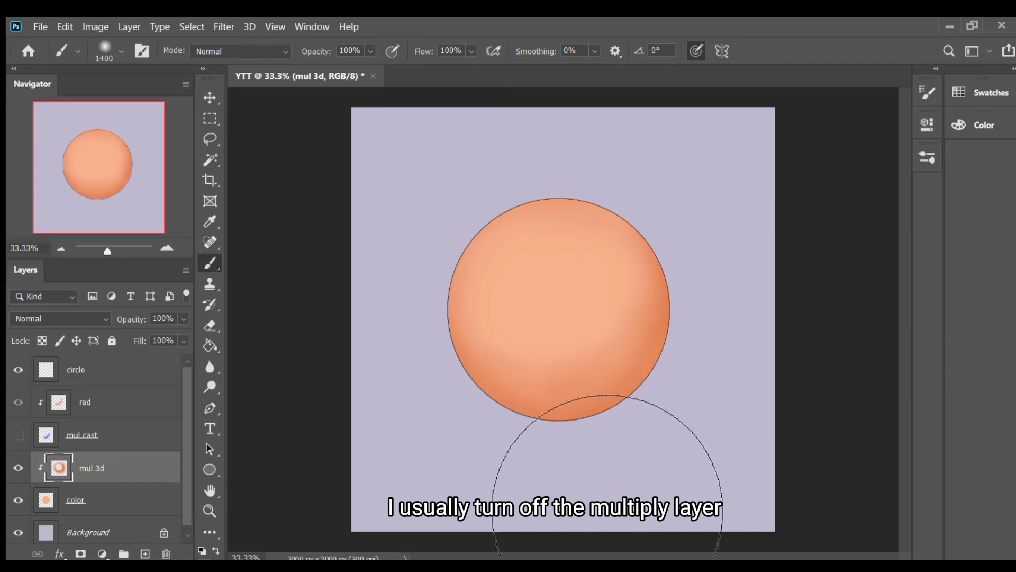
{"action": "key", "text": "bracketleft"}
{"action": "key", "text": "bracketleft"}
{"action": "key", "text": "bracketleft"}
{"action": "key", "text": "bracketleft"}
{"action": "key", "text": "bracketleft"}
{"action": "key", "text": "bracketleft"}
{"action": "key", "text": "bracketleft"}
{"action": "key", "text": "bracketleft"}
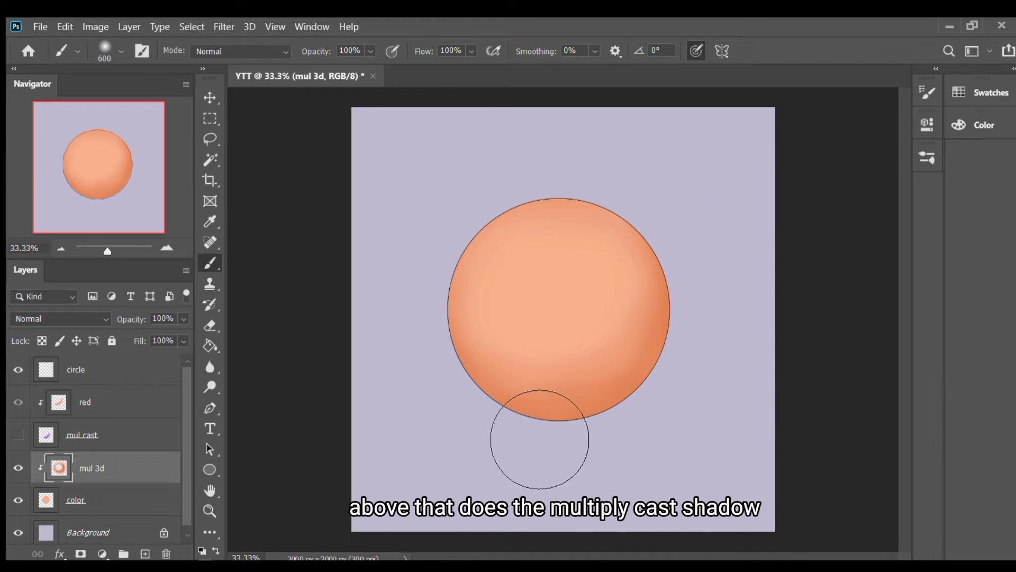
{"action": "key", "text": "bracketleft"}
{"action": "key", "text": "bracketleft"}
{"action": "key", "text": "bracketleft"}
{"action": "key", "text": "bracketleft"}
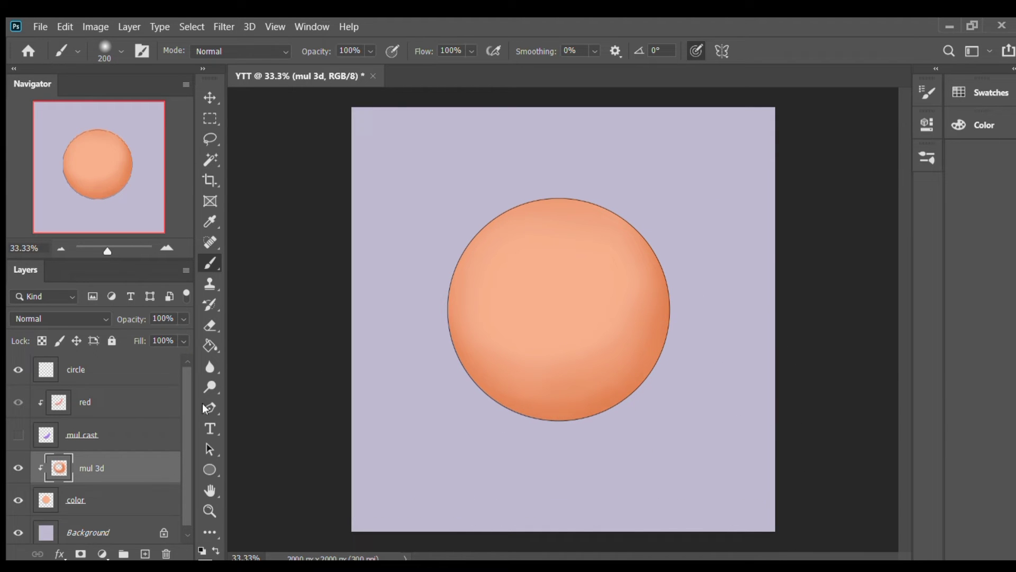
Show the mul cast layer again and lower its opacity to 42%.
{"action": "left_click", "coordinate": [18, 434]}
{"action": "left_click", "coordinate": [82, 440]}
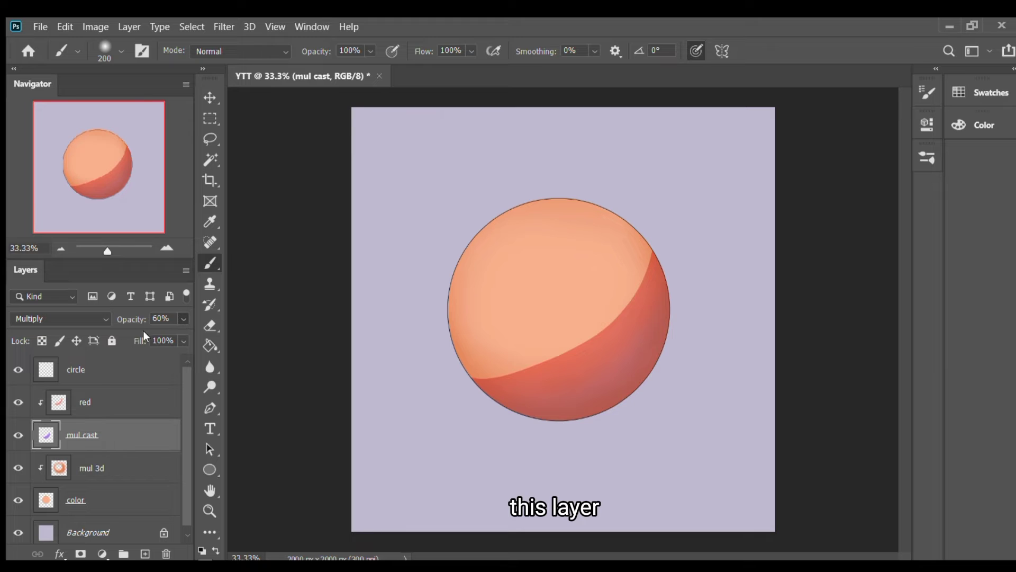
{"action": "mouse_move", "coordinate": [143, 330]}
{"action": "left_mouse_down"}
{"action": "mouse_move", "coordinate": [124, 332]}
{"action": "mouse_move", "coordinate": [133, 331]}
{"action": "left_mouse_up"}
{"action": "left_click", "coordinate": [126, 400]}
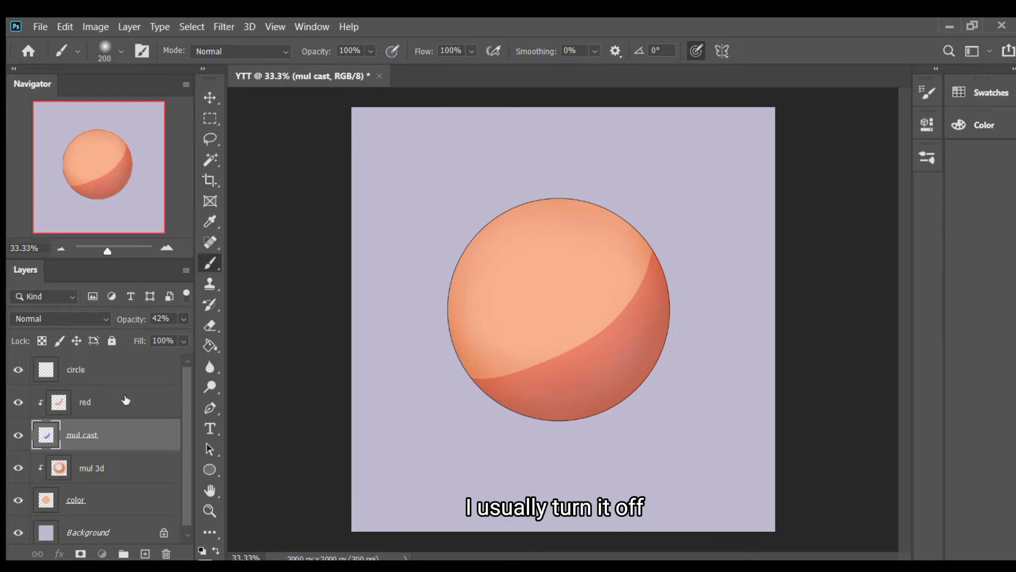
Paint a small pale highlight on the sphere's upper left with a 45 px hard brush on a "lig hard" layer above red.
{"action": "left_click", "coordinate": [143, 402]}
{"action": "double_click", "coordinate": [103, 412]}
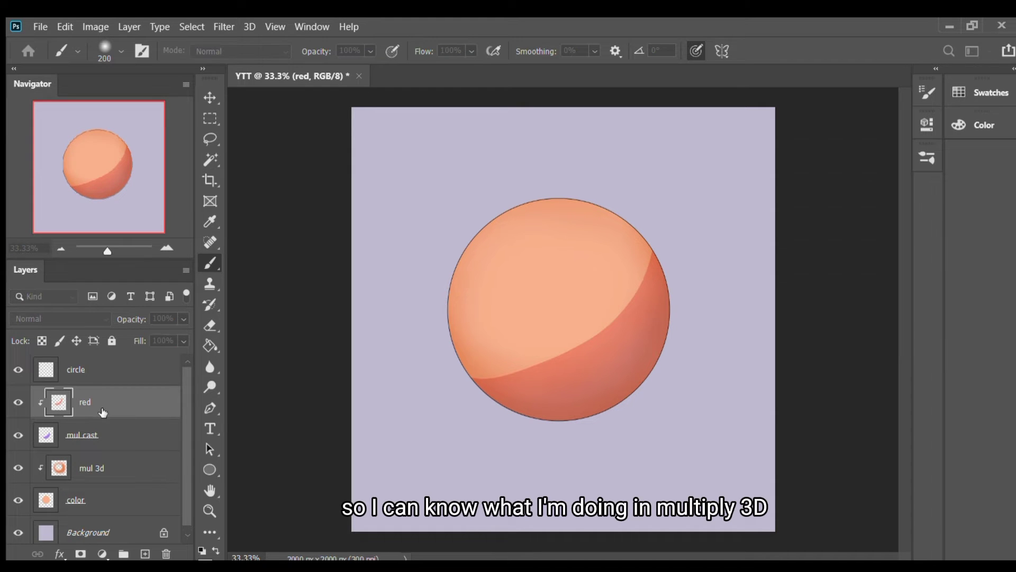
{"action": "key", "text": "Return"}
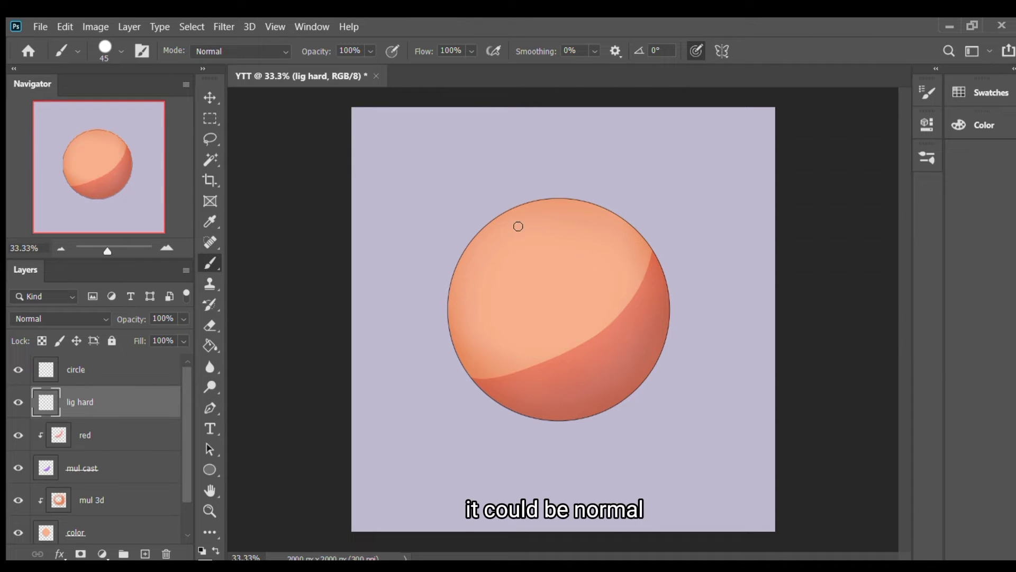
{"action": "left_click_drag", "start_coordinate": [516, 227], "coordinate": [522, 227]}
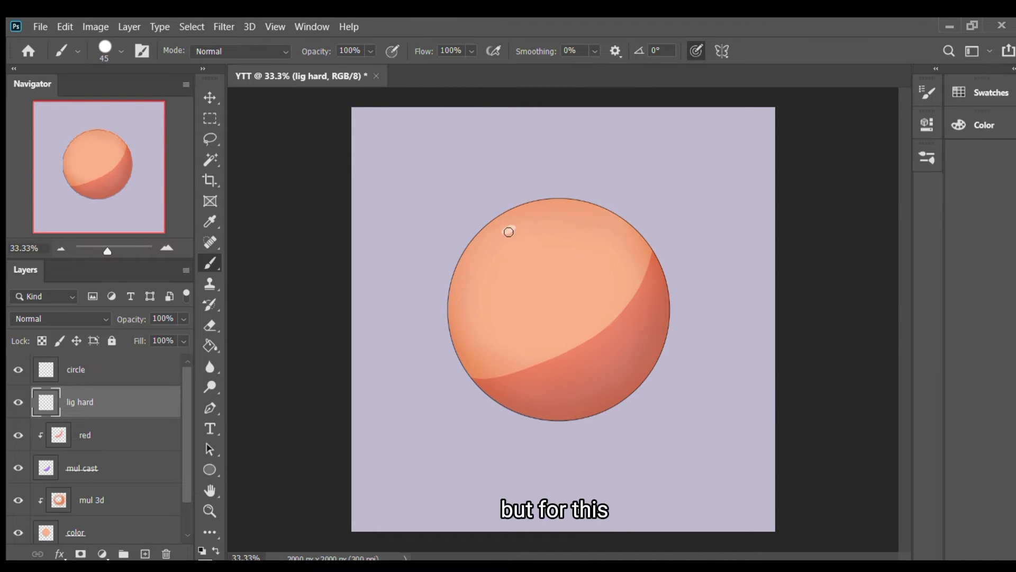
Add a new layer above lig hard and name it "gloe".
{"action": "left_click", "coordinate": [145, 553]}
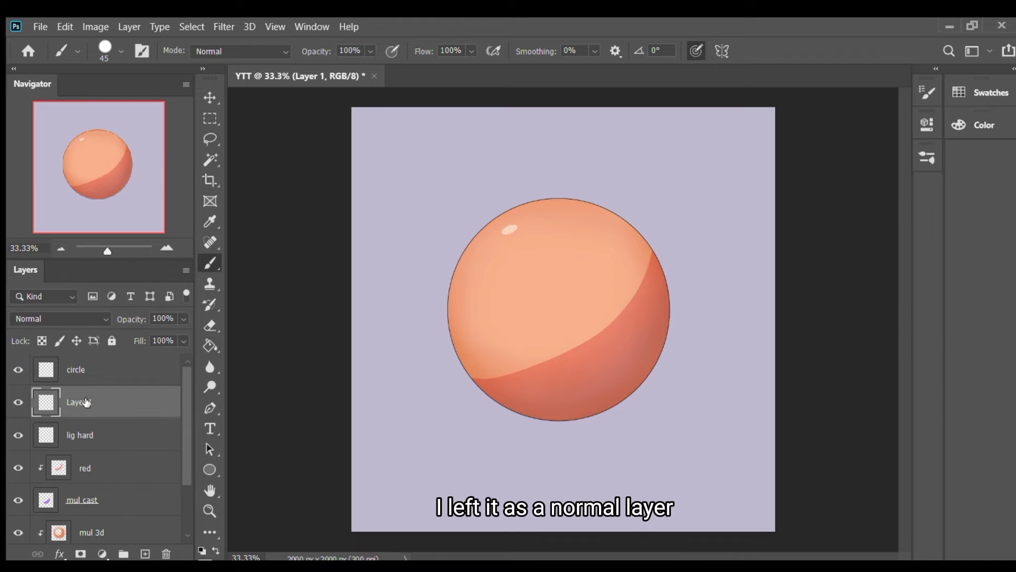
{"action": "left_click", "coordinate": [70, 404]}
{"action": "type", "text": "gloe"}
{"action": "key", "text": "Return"}
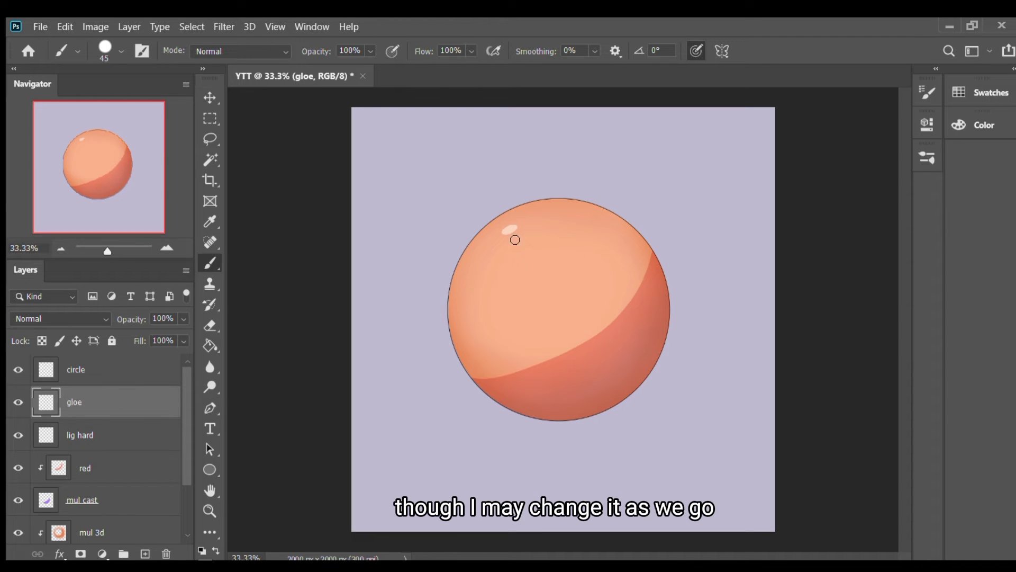
Enlarge the soft brush to 200 px, rename the gloe layer as "glow" and move it below lig hard.
{"action": "key", "text": "bracketright"}
{"action": "key", "text": "bracketright"}
{"action": "key", "text": "bracketright"}
{"action": "key", "text": "bracketright"}
{"action": "key", "text": "bracketright"}
{"action": "key", "text": "bracketright"}
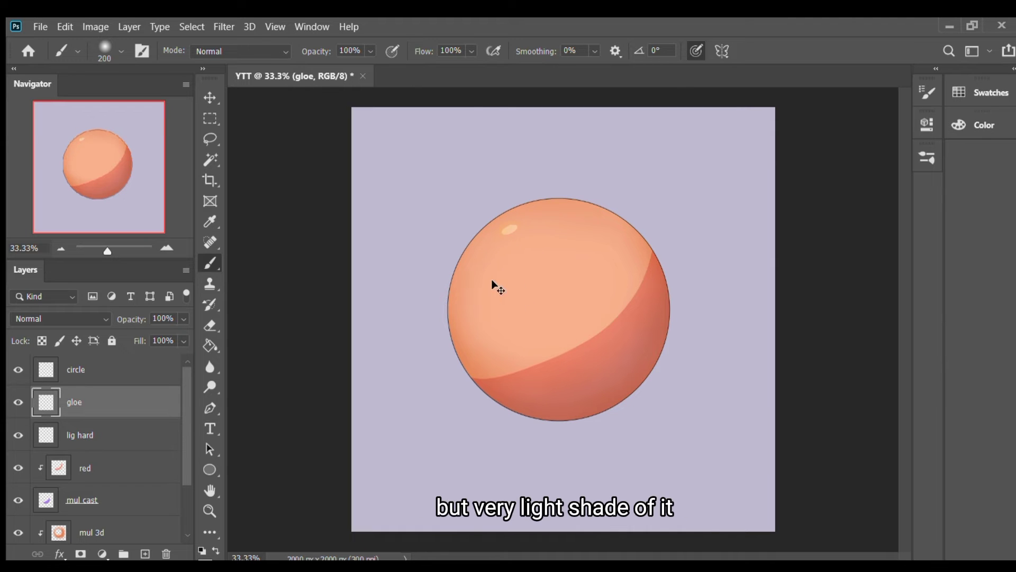
{"action": "double_click", "coordinate": [74, 402]}
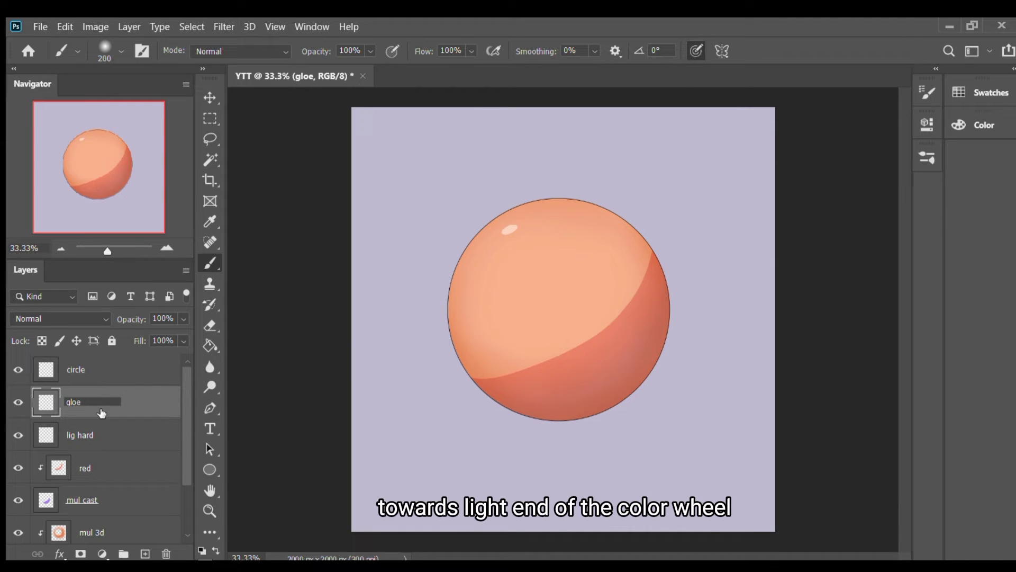
{"action": "type", "text": "glow"}
{"action": "key", "text": "Return"}
{"action": "key", "text": "ctrl+bracketleft"}
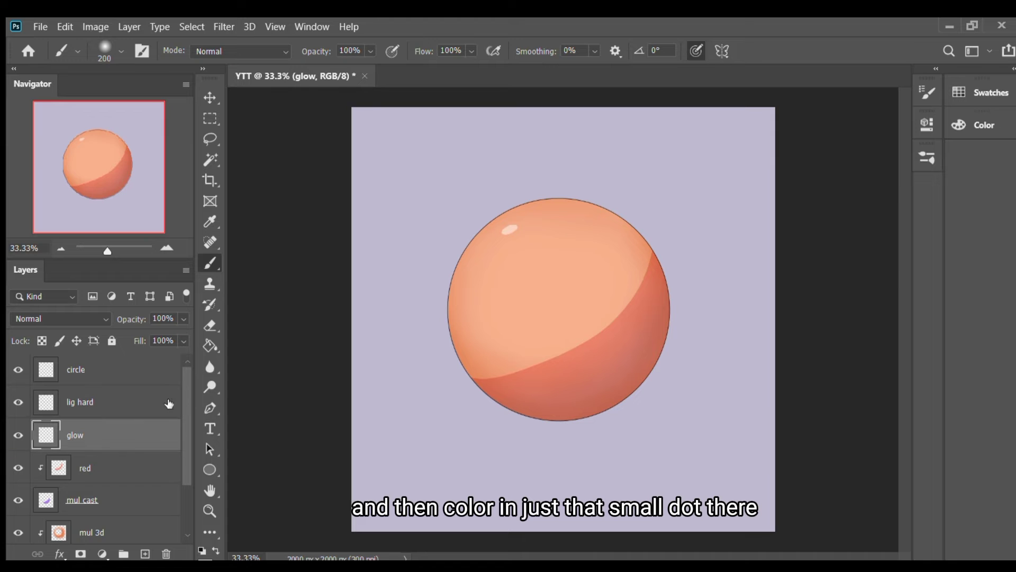
Set the glow layer to Linear Dodge (Add) and brush a soft glow around the highlight spot with a 600 px brush.
{"action": "key", "text": "bracketright"}
{"action": "key", "text": "bracketright"}
{"action": "key", "text": "bracketright"}
{"action": "key", "text": "bracketright"}
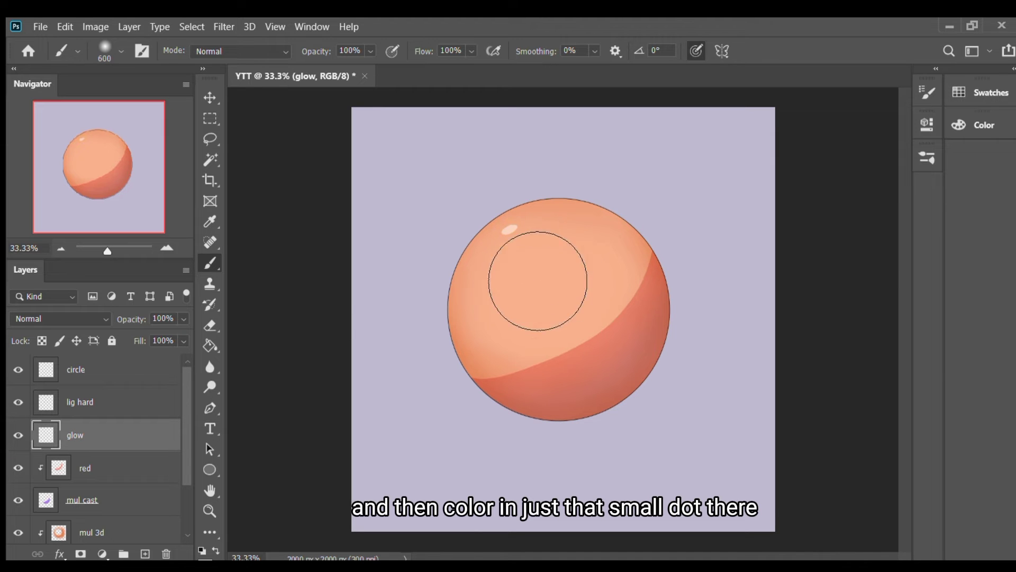
{"action": "left_click", "coordinate": [104, 319]}
{"action": "left_click", "coordinate": [109, 324]}
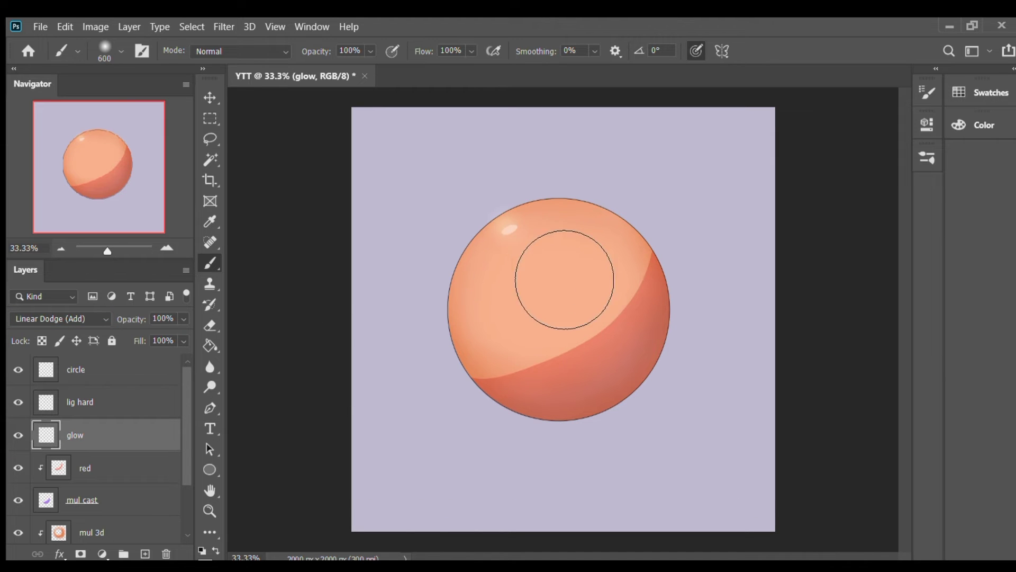
Build up the soft glow on the sphere's lit upper-left area with an 800 px brush at 21% opacity.
{"action": "key", "text": "bracketleft"}
{"action": "key", "text": "bracketleft"}
{"action": "key", "text": "bracketleft"}
{"action": "key", "text": "bracketleft"}
{"action": "key", "text": "bracketright"}
{"action": "key", "text": "bracketright"}
{"action": "key", "text": "bracketright"}
{"action": "key", "text": "bracketright"}
{"action": "key", "text": "bracketright"}
{"action": "key", "text": "bracketright"}
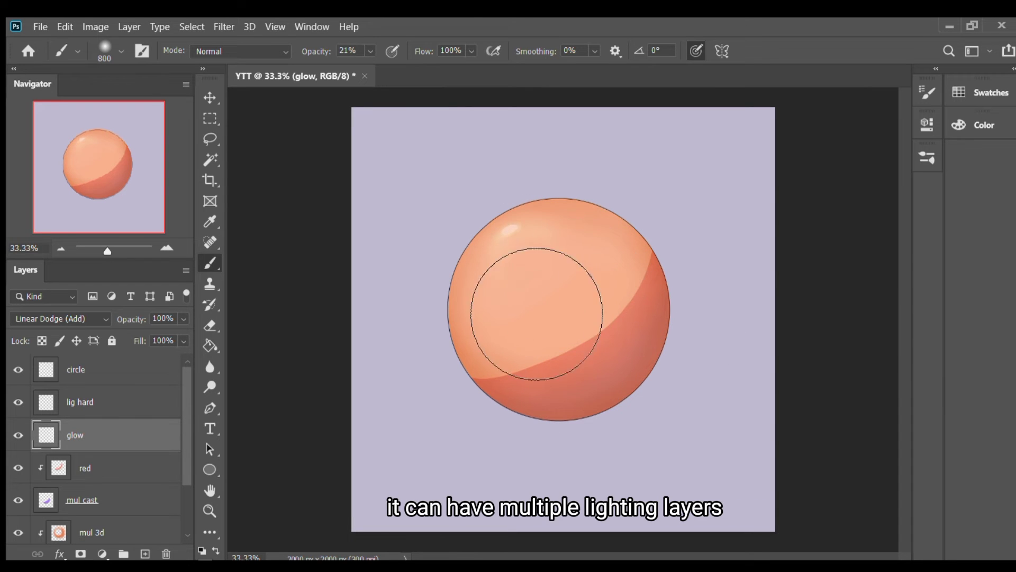
Try to clip the glow and lig hard layers to the mul cast layer, and release both clips.
{"action": "left_click", "coordinate": [155, 451], "text": "alt"}
{"action": "left_click", "coordinate": [143, 413]}
{"action": "left_click", "coordinate": [143, 418], "text": "alt"}
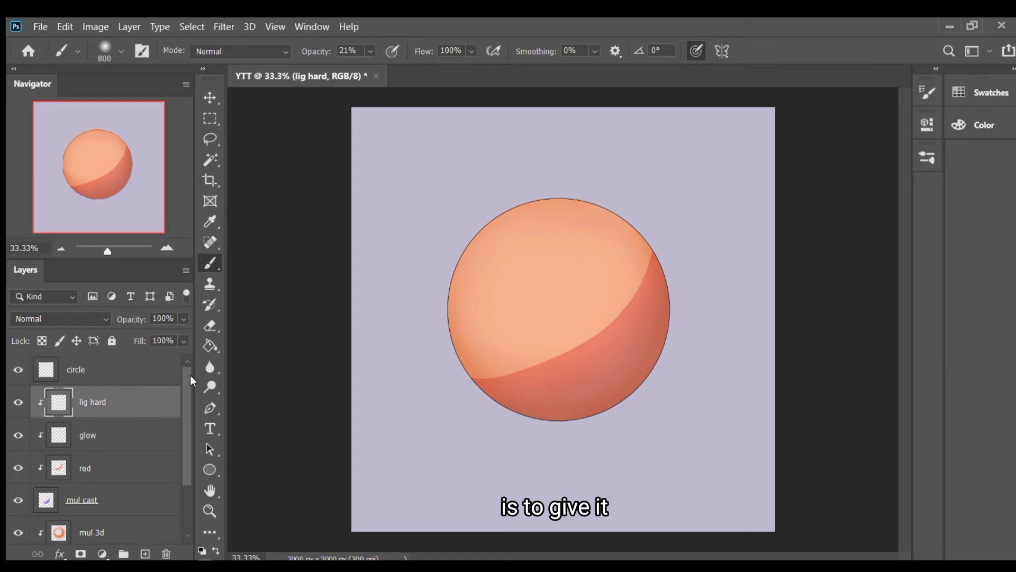
{"action": "left_click", "coordinate": [159, 418], "text": "alt"}
{"action": "left_click", "coordinate": [151, 433]}
{"action": "left_click", "coordinate": [152, 451], "text": "alt"}
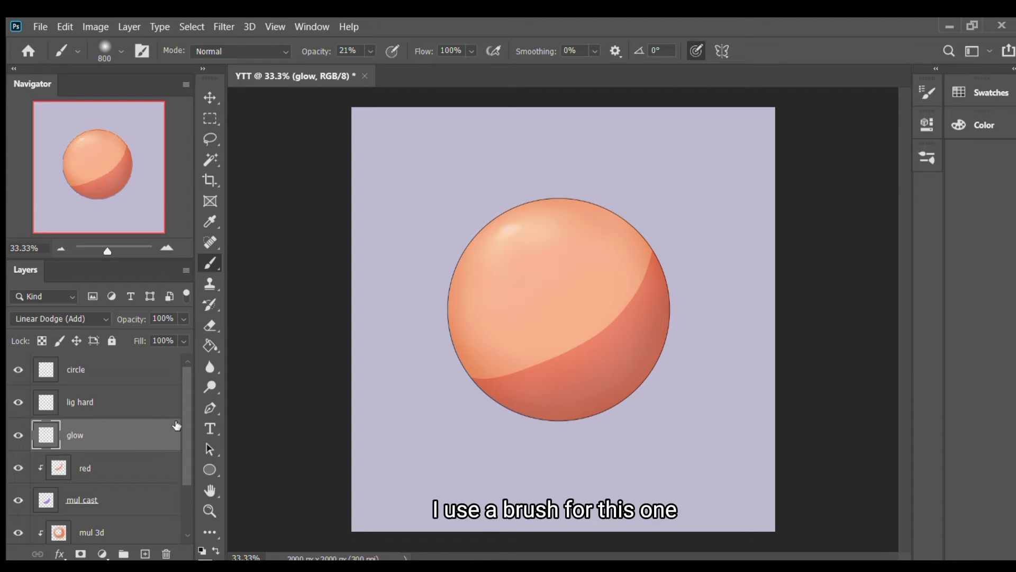
Brighten the highlight spot on lig hard with a 60 px hard brush and lower the glow layer's opacity to 79%.
{"action": "left_click", "coordinate": [100, 403]}
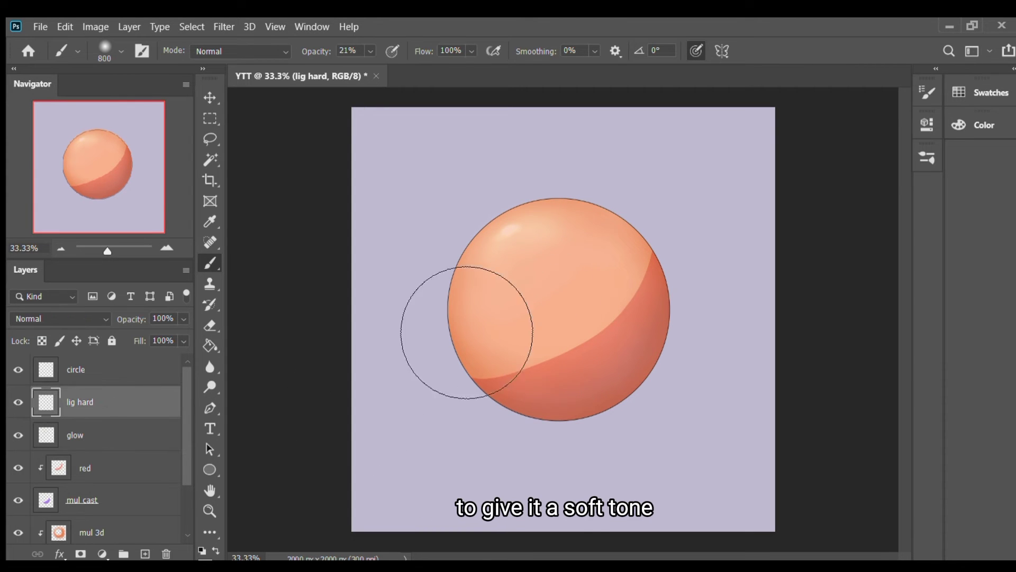
{"action": "key", "text": "bracketleft"}
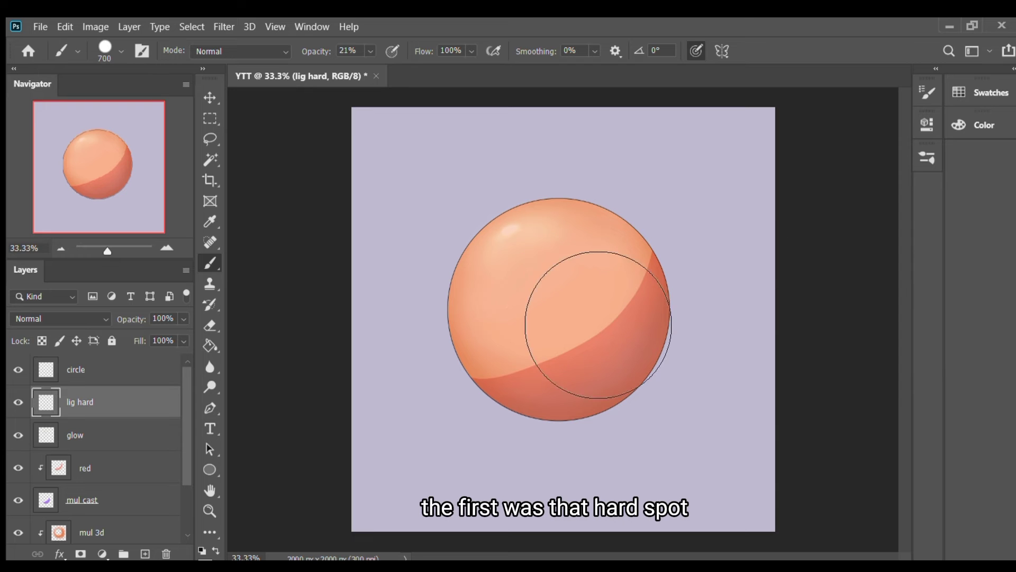
{"action": "key", "text": "bracketleft"}
{"action": "key", "text": "bracketleft"}
{"action": "key", "text": "bracketleft"}
{"action": "key", "text": "bracketleft"}
{"action": "key", "text": "bracketleft"}
{"action": "key", "text": "bracketleft"}
{"action": "key", "text": "bracketleft"}
{"action": "key", "text": "bracketleft"}
{"action": "key", "text": "bracketleft"}
{"action": "key", "text": "bracketleft"}
{"action": "key", "text": "bracketleft"}
{"action": "key", "text": "bracketleft"}
{"action": "key", "text": "bracketleft"}
{"action": "key", "text": "bracketleft"}
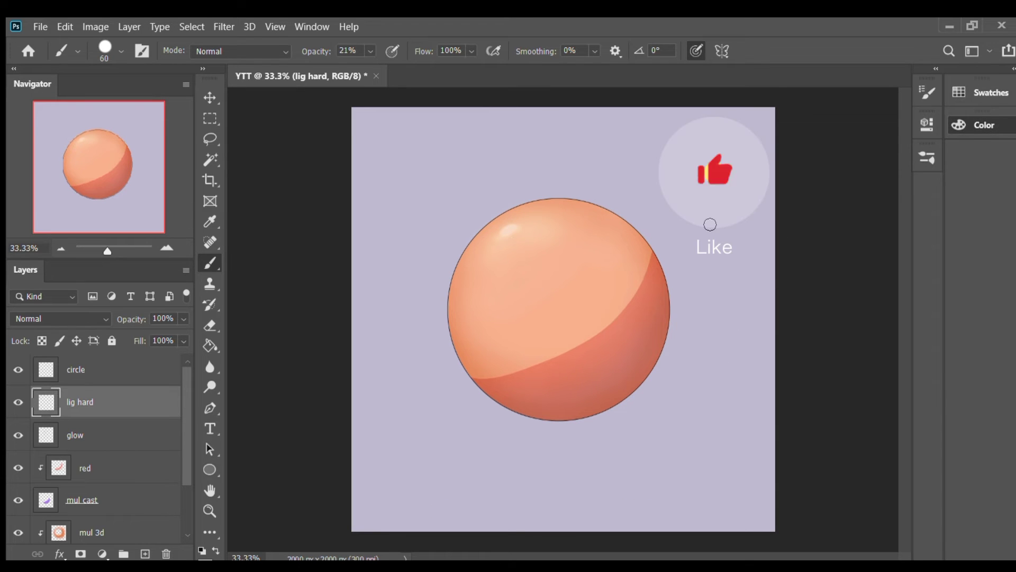
{"action": "key", "text": "alt+bracketleft"}
{"action": "mouse_move", "coordinate": [163, 330]}
{"action": "left_mouse_down"}
{"action": "mouse_move", "coordinate": [143, 327]}
{"action": "mouse_move", "coordinate": [154, 337]}
{"action": "left_mouse_up"}
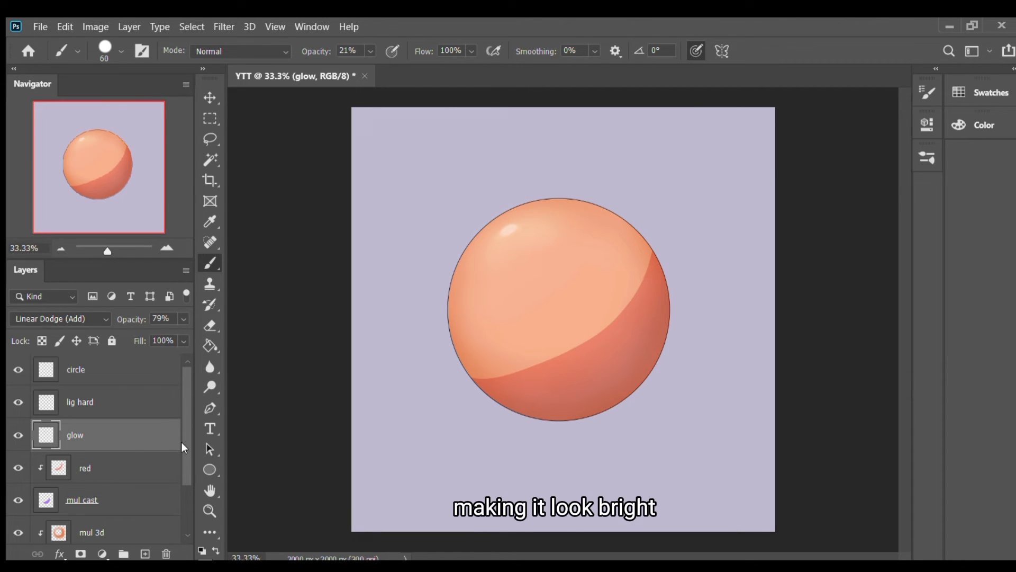
Add a Multiply layer between Background and color, and set the hard brush to 90 px at 100% opacity.
{"action": "scroll", "coordinate": [181, 466], "scroll_direction": "down", "scroll_amount": 2}
{"action": "left_click", "coordinate": [122, 526]}
{"action": "left_click", "coordinate": [145, 553]}
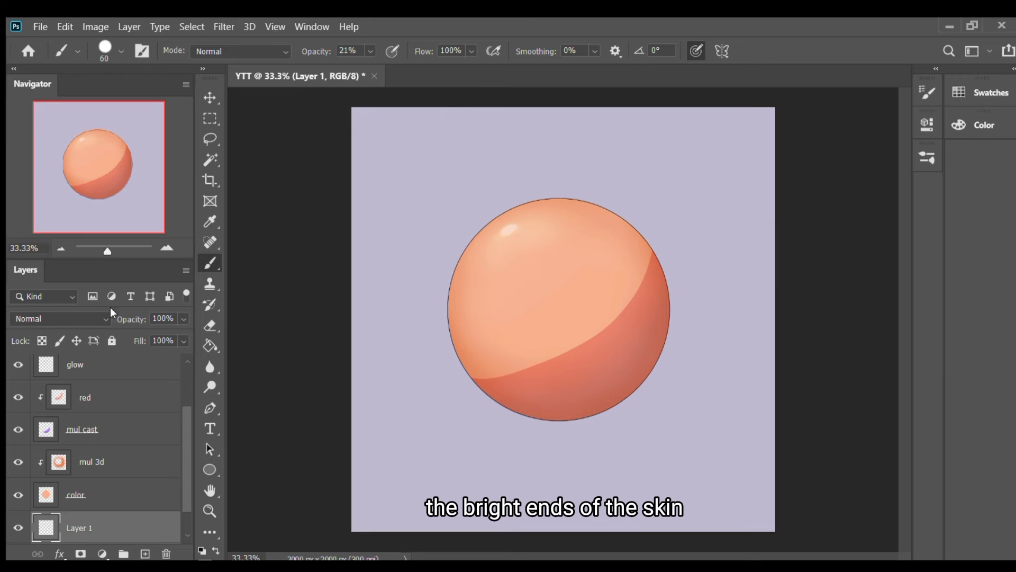
{"action": "left_click", "coordinate": [64, 319]}
{"action": "key", "text": "Up"}
{"action": "key", "text": "Up"}
{"action": "key", "text": "bracketright"}
{"action": "key", "text": "bracketright"}
{"action": "key", "text": "bracketright"}
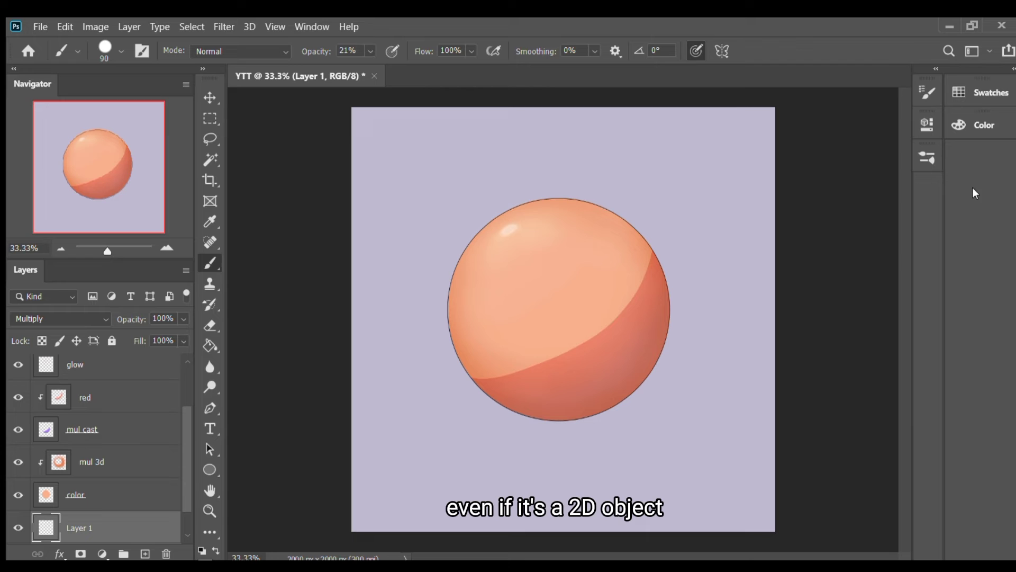
{"action": "left_click_drag", "start_coordinate": [370, 51], "coordinate": [493, 73]}
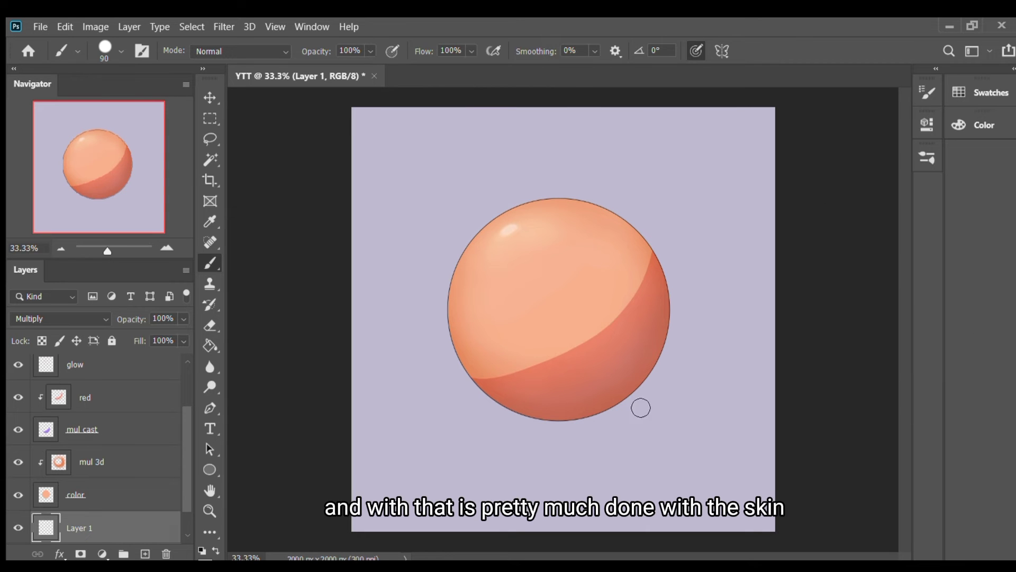
Try floor shadow strokes along the sphere's lower edge and undo them.
{"action": "left_click_drag", "start_coordinate": [642, 408], "coordinate": [551, 423]}
{"action": "key", "text": "ctrl+z"}
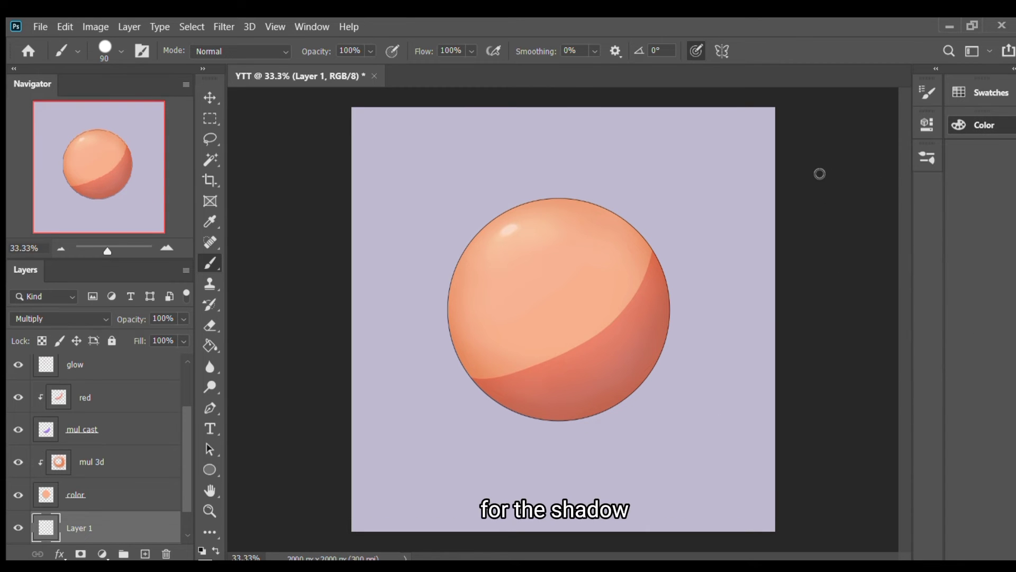
{"action": "mouse_move", "coordinate": [546, 426]}
{"action": "left_mouse_down"}
{"action": "mouse_move", "coordinate": [603, 421]}
{"action": "mouse_move", "coordinate": [551, 416]}
{"action": "mouse_move", "coordinate": [627, 397]}
{"action": "mouse_move", "coordinate": [624, 417]}
{"action": "mouse_move", "coordinate": [583, 421]}
{"action": "left_mouse_up"}
{"action": "key", "text": "ctrl+z"}
{"action": "key", "text": "ctrl+z"}
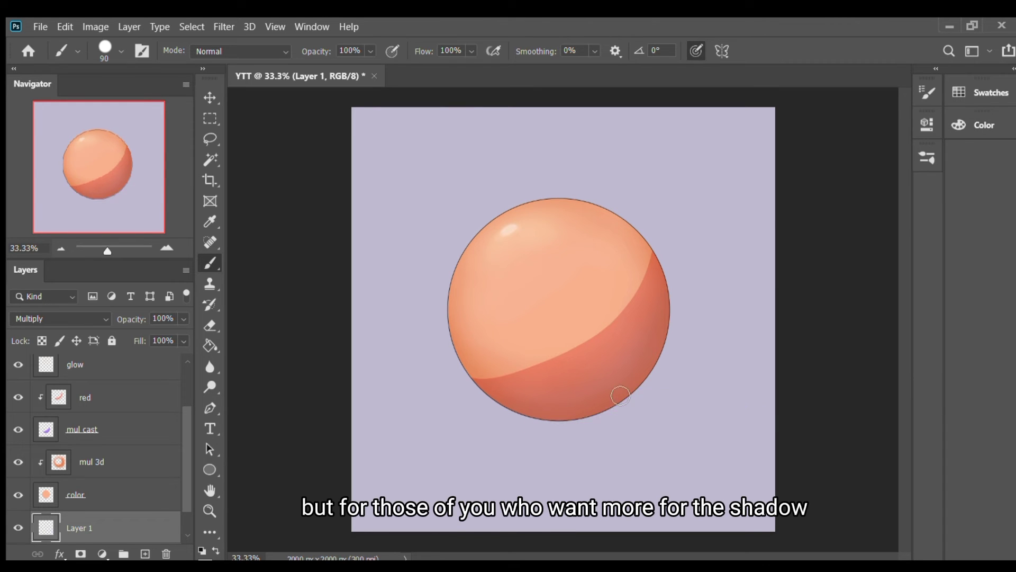
Paint a flat purple elliptical floor shadow extending right from beneath the sphere, and name its layer "shadow".
{"action": "mouse_move", "coordinate": [630, 393]}
{"action": "left_mouse_down"}
{"action": "mouse_move", "coordinate": [615, 422]}
{"action": "mouse_move", "coordinate": [526, 415]}
{"action": "mouse_move", "coordinate": [651, 422]}
{"action": "mouse_move", "coordinate": [691, 404]}
{"action": "mouse_move", "coordinate": [723, 413]}
{"action": "mouse_move", "coordinate": [686, 396]}
{"action": "left_mouse_up"}
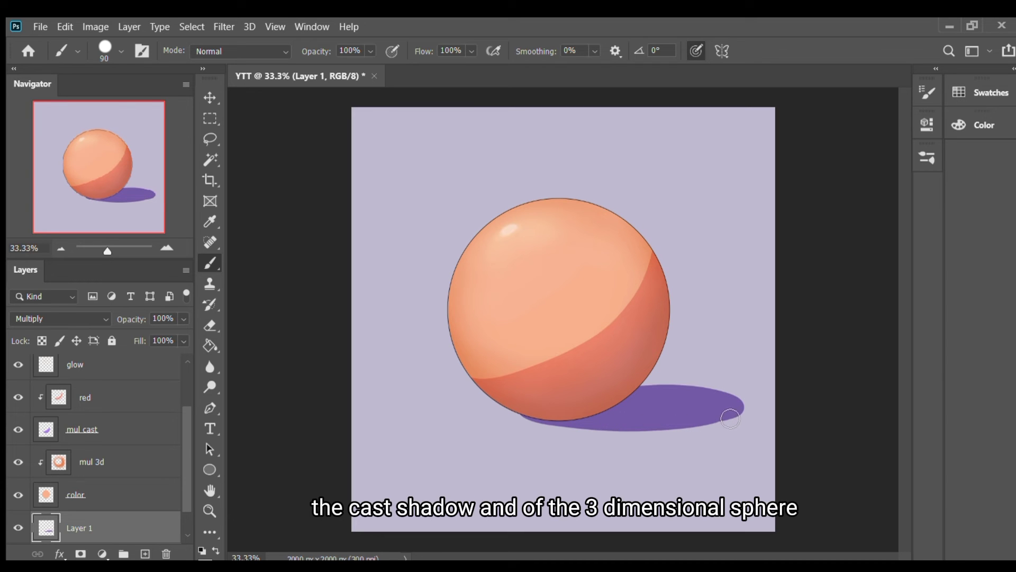
{"action": "double_click", "coordinate": [79, 528]}
{"action": "type", "text": "s"}
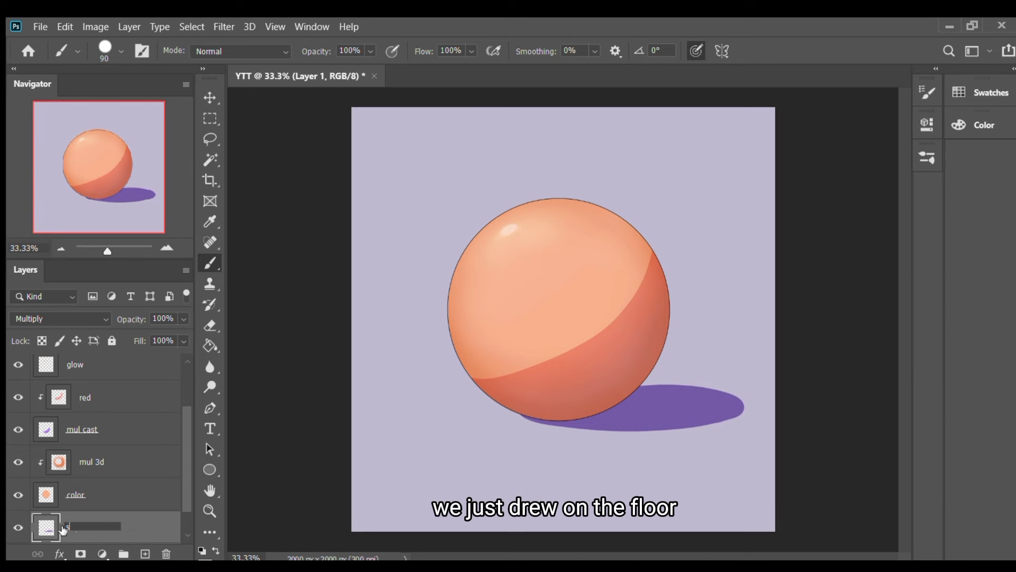
{"action": "type", "text": "hadow"}
{"action": "key", "text": "Return"}
Add a layer above the floor shadow layer, name it "red 2" and clip it to the shadow.
{"action": "left_click", "coordinate": [145, 553]}
{"action": "double_click", "coordinate": [83, 529]}
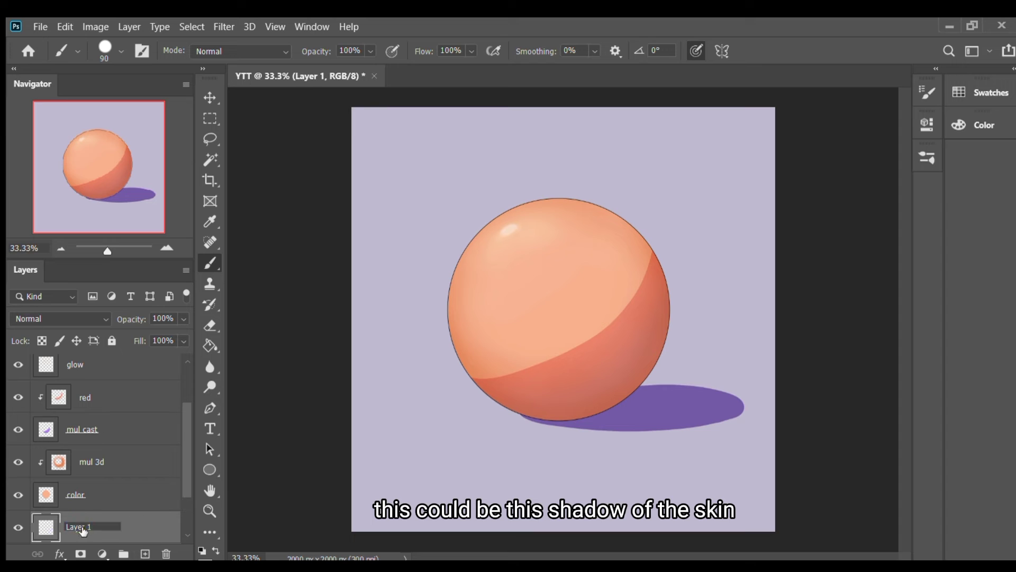
{"action": "type", "text": "red 2"}
{"action": "key", "text": "Return"}
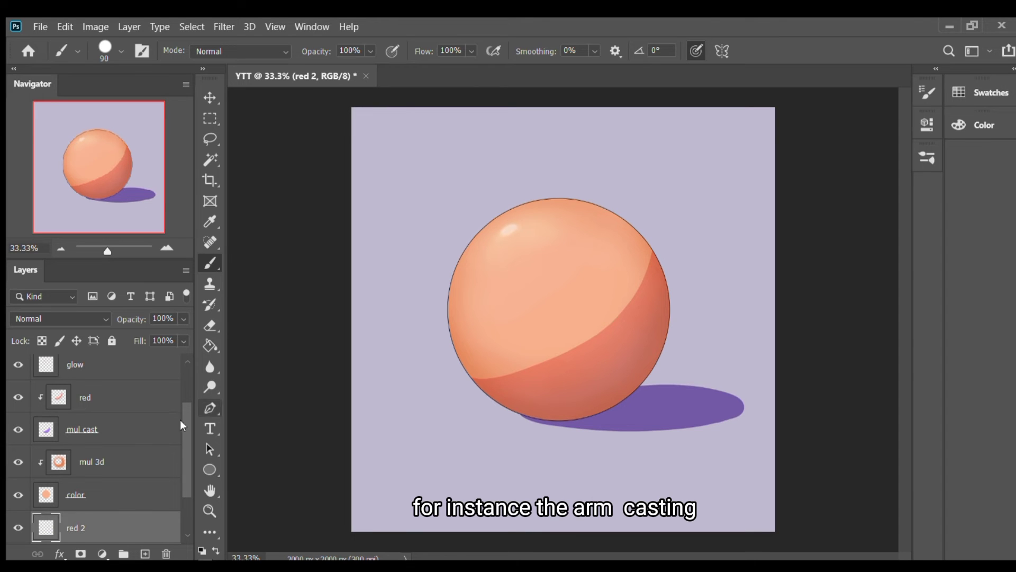
{"action": "scroll", "coordinate": [180, 466], "scroll_direction": "down", "scroll_amount": 2}
{"action": "left_click", "coordinate": [139, 480], "text": "alt"}
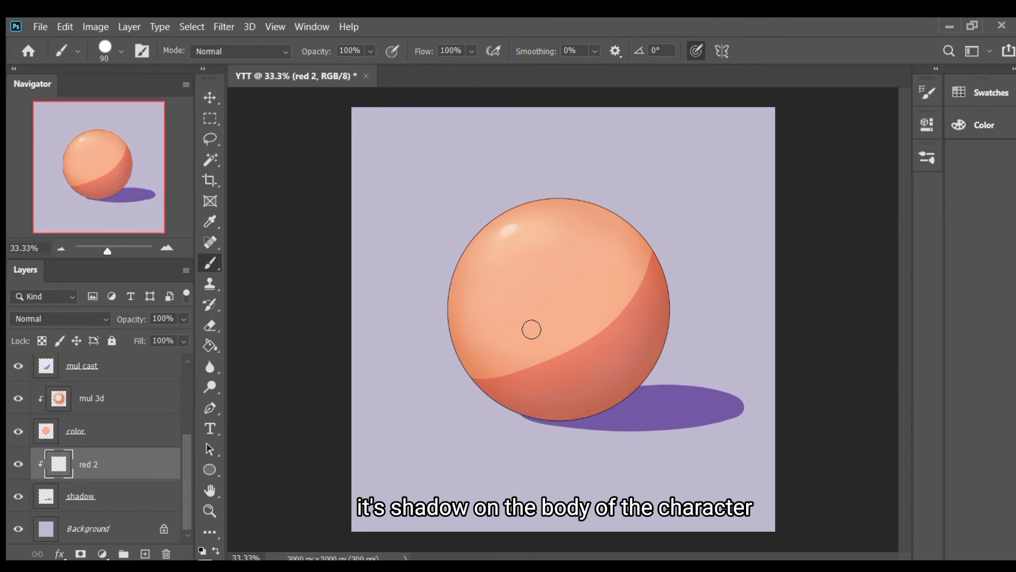
Try tinting the far end of the floor shadow red with a soft 400 px brush.
{"action": "key", "text": "shift+bracketleft"}
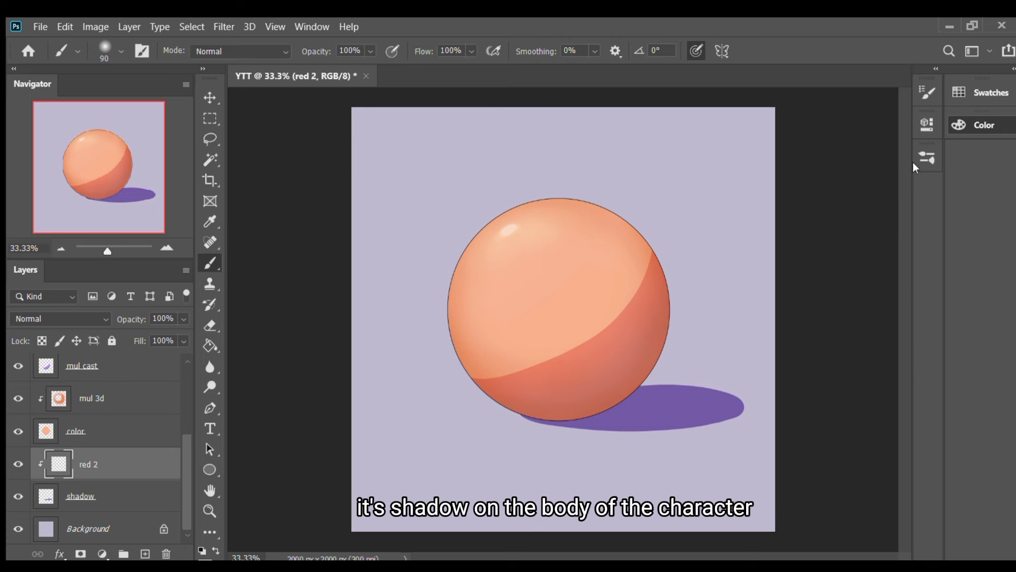
{"action": "key", "text": "bracketright"}
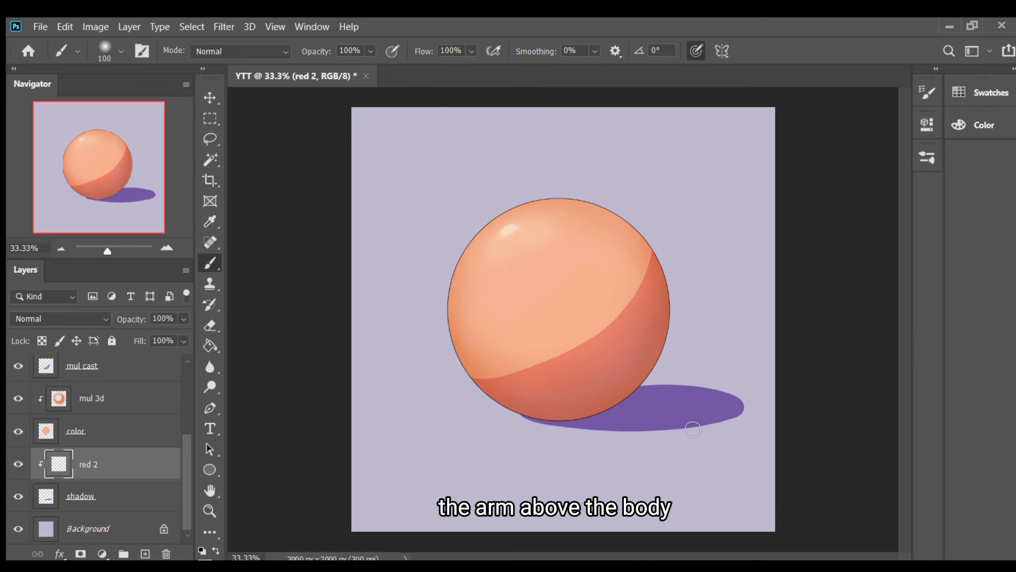
{"action": "key", "text": "bracketright"}
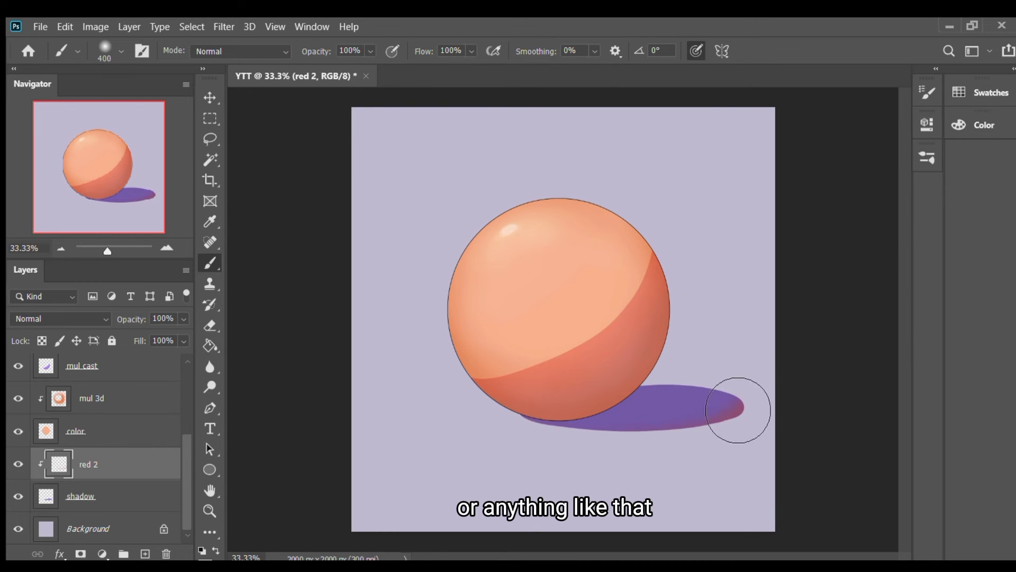
Lower the shadow layer's opacity to 53% and paint a cool blue-grey tint over the shadow's far end on red 2, using a soft 800 px brush.
{"action": "left_click", "coordinate": [133, 510]}
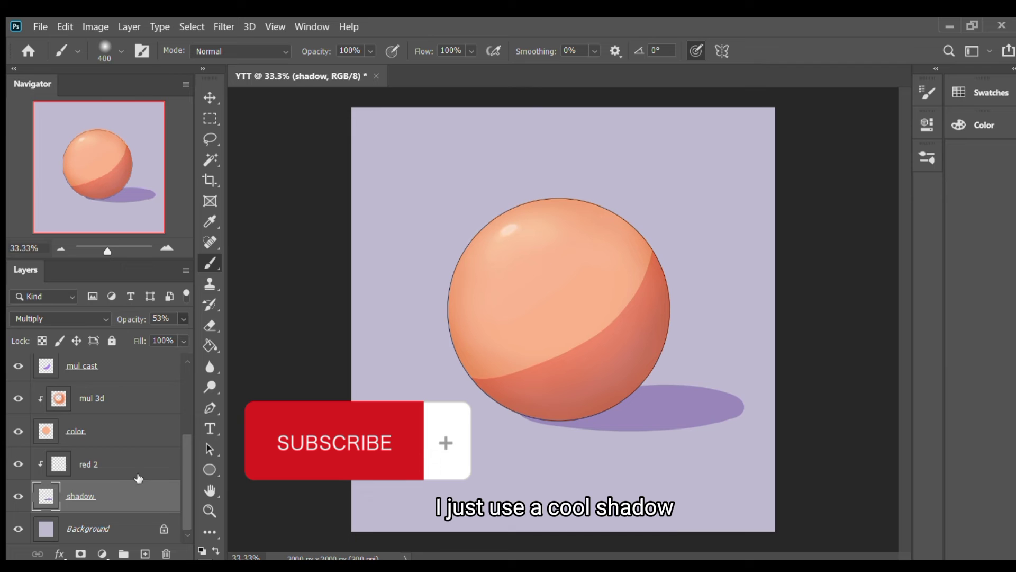
{"action": "left_click", "coordinate": [121, 466]}
{"action": "key", "text": "bracketright"}
{"action": "key", "text": "bracketright"}
{"action": "key", "text": "bracketright"}
{"action": "key", "text": "bracketright"}
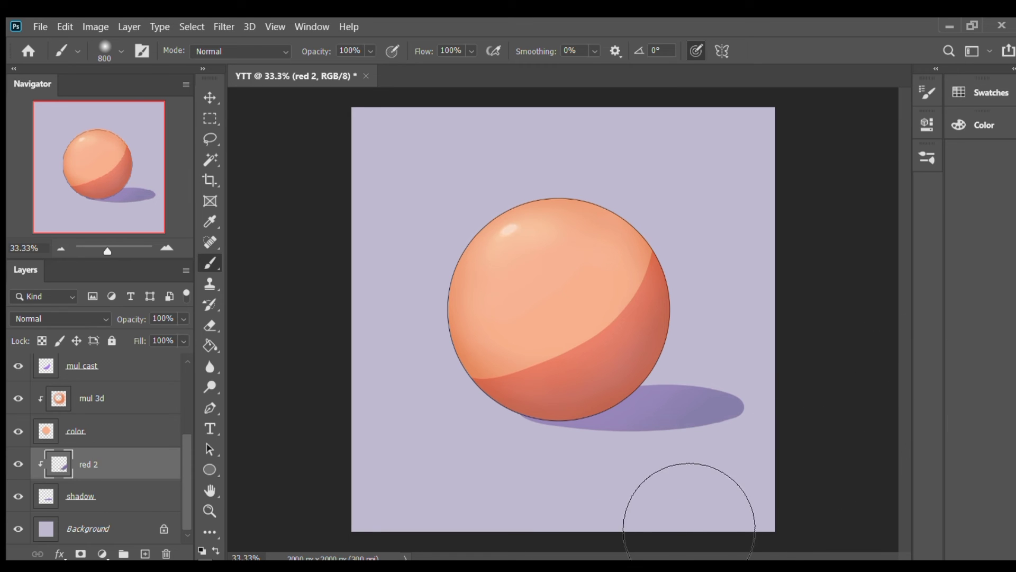
Set the red 2 layer to Multiply blending at 36% opacity.
{"action": "left_click", "coordinate": [100, 318]}
{"action": "left_click", "coordinate": [77, 205]}
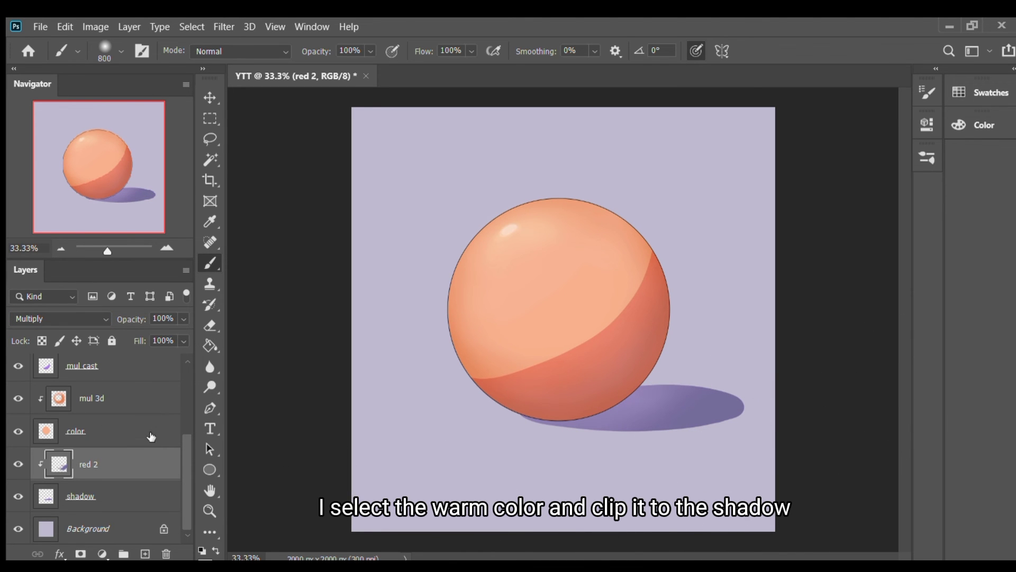
{"action": "mouse_move", "coordinate": [182, 318]}
{"action": "left_mouse_down"}
{"action": "mouse_move", "coordinate": [118, 332]}
{"action": "mouse_move", "coordinate": [128, 329]}
{"action": "left_mouse_up"}
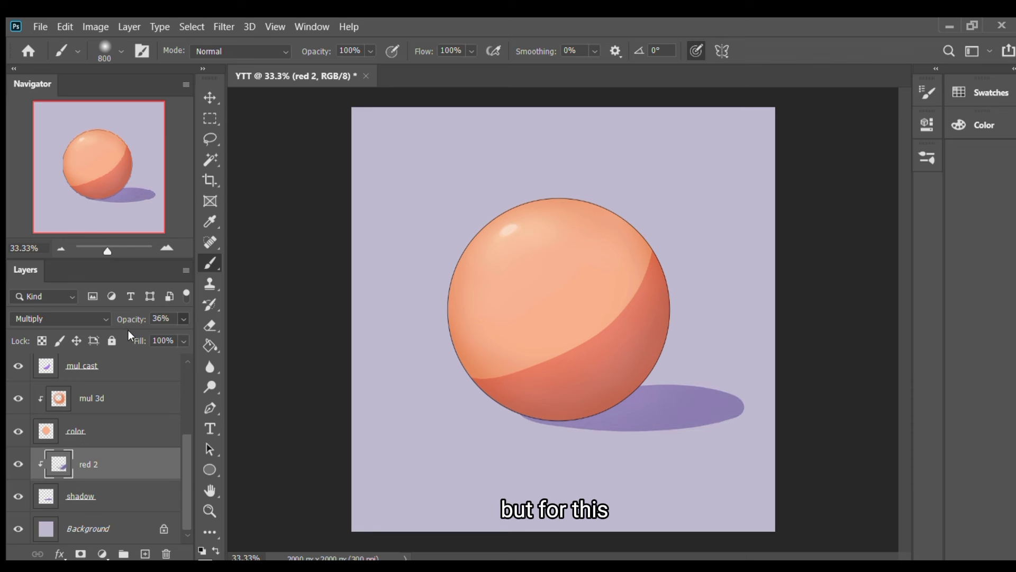
Add a layer above circle and draw a red arrow toward the sphere's highlight side, labelled "Light (warm)", with a hard 15 px brush.
{"action": "scroll", "coordinate": [177, 366], "scroll_direction": "up", "scroll_amount": 4}
{"action": "left_click", "coordinate": [178, 371]}
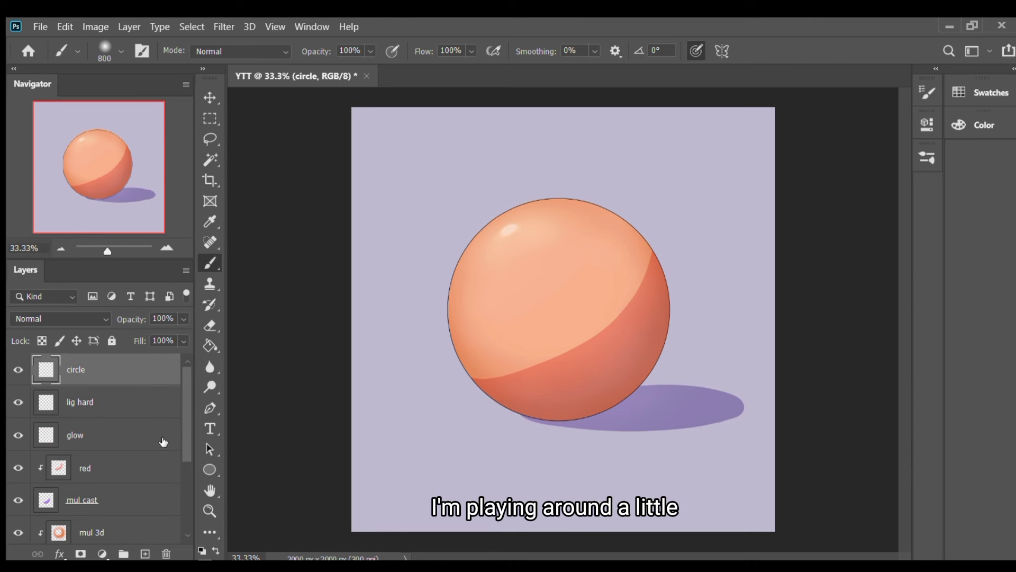
{"action": "left_click", "coordinate": [146, 554]}
{"action": "left_click", "coordinate": [783, 371]}
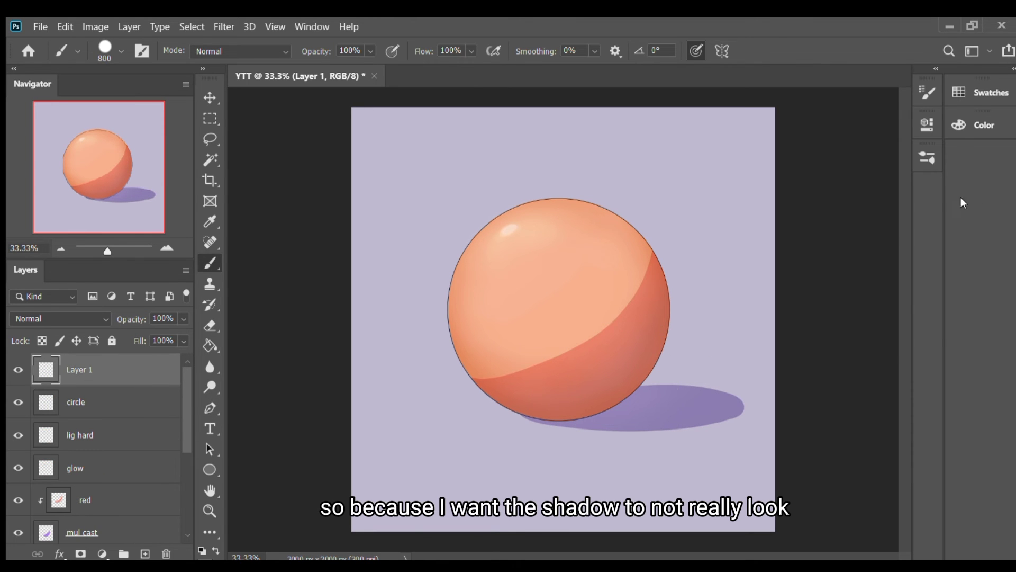
{"action": "key", "text": "["}
{"action": "key", "text": "["}
{"action": "key", "text": "["}
{"action": "key", "text": "["}
{"action": "key", "text": "["}
{"action": "key", "text": "["}
{"action": "key", "text": "["}
{"action": "key", "text": "["}
{"action": "key", "text": "["}
{"action": "key", "text": "["}
{"action": "key", "text": "["}
{"action": "key", "text": "["}
{"action": "key", "text": "["}
{"action": "key", "text": "["}
{"action": "key", "text": "["}
{"action": "key", "text": "["}
{"action": "key", "text": "["}
{"action": "key", "text": "["}
{"action": "key", "text": "["}
{"action": "mouse_move", "coordinate": [391, 124]}
{"action": "left_mouse_down"}
{"action": "mouse_move", "coordinate": [449, 177]}
{"action": "mouse_move", "coordinate": [437, 186]}
{"action": "left_mouse_up"}
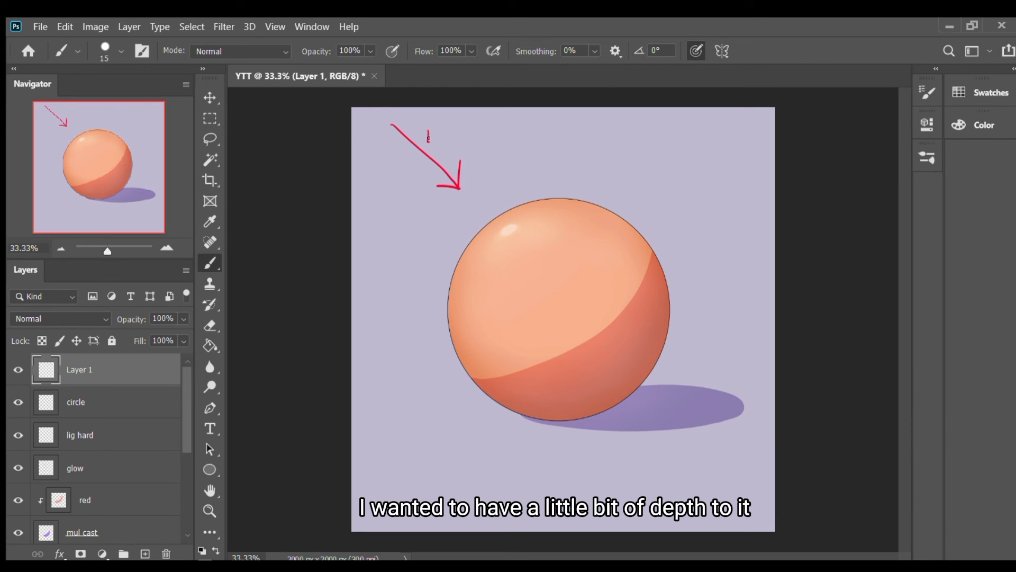
{"action": "left_click_drag", "start_coordinate": [463, 138], "coordinate": [527, 135]}
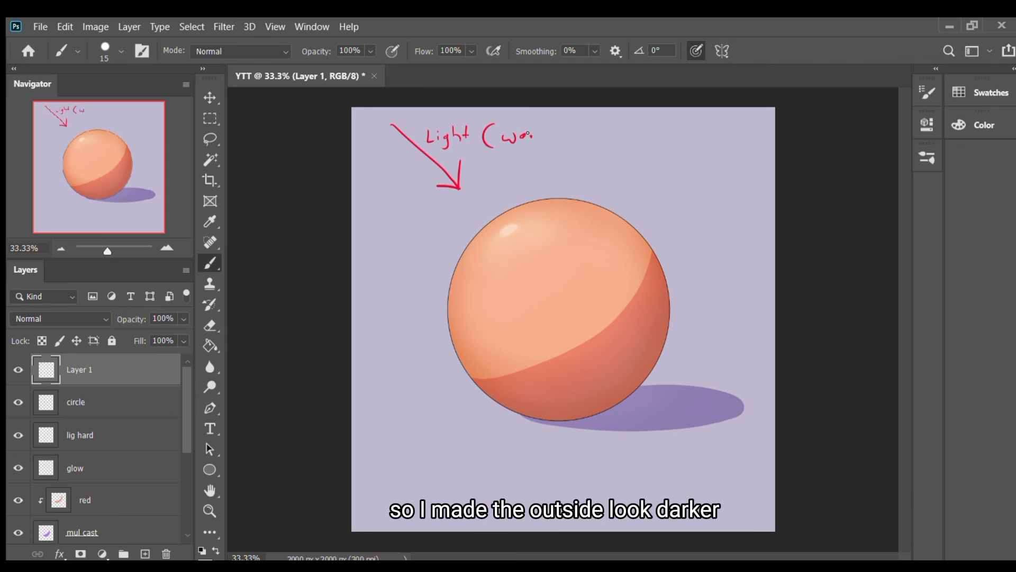
Draw a red arrow pointing up at the floor shadow and label it "shadow (cool)".
{"action": "left_click_drag", "start_coordinate": [629, 438], "coordinate": [631, 448]}
{"action": "left_click_drag", "start_coordinate": [630, 437], "coordinate": [580, 495]}
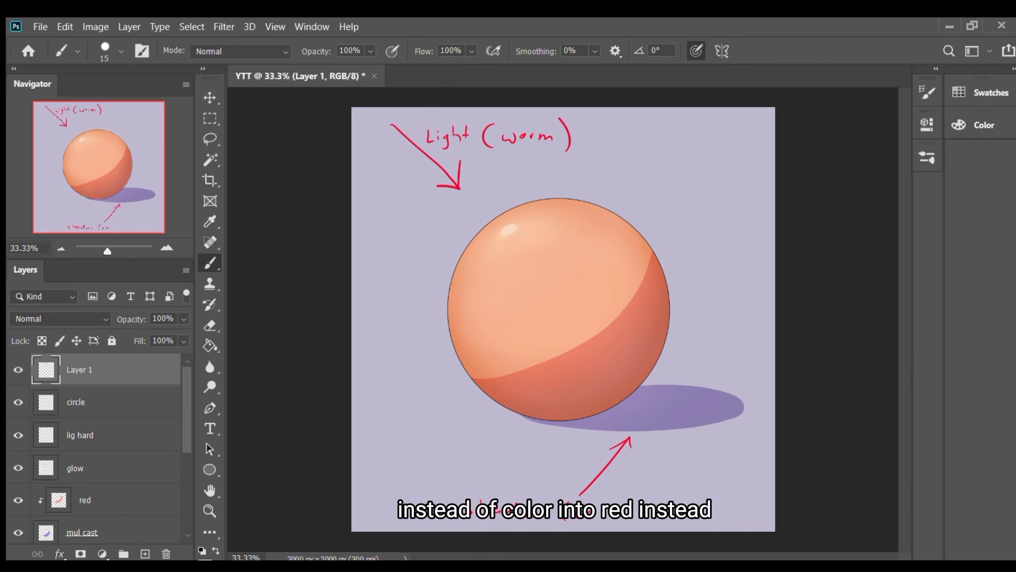
{"action": "left_click_drag", "start_coordinate": [631, 507], "coordinate": [632, 523]}
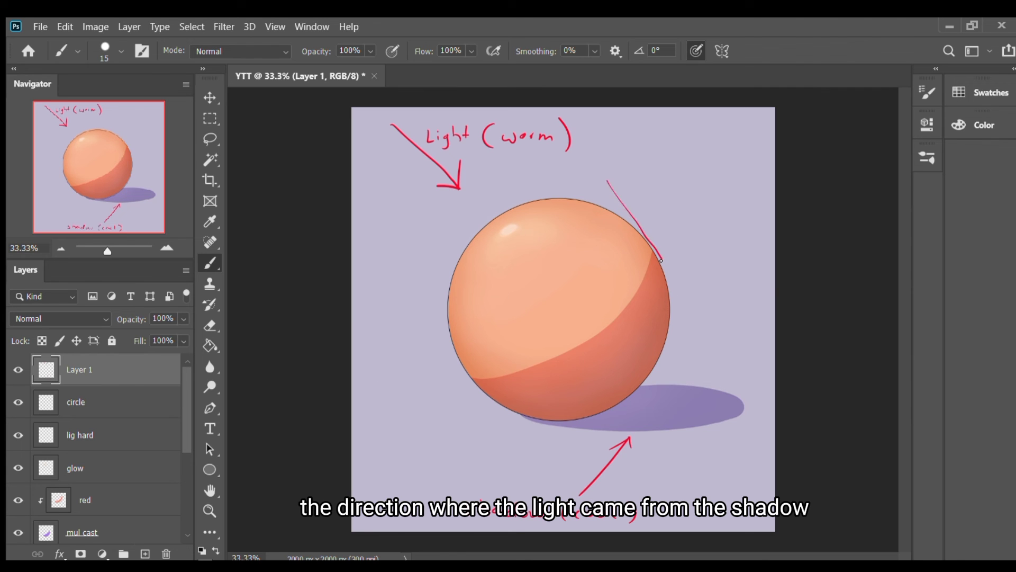
Draw a light-direction arrow grazing the sphere down to the shadow's tip, and add parallel hatch lines from the sphere's shaded side to the shadow.
{"action": "left_click_drag", "start_coordinate": [740, 392], "coordinate": [741, 373]}
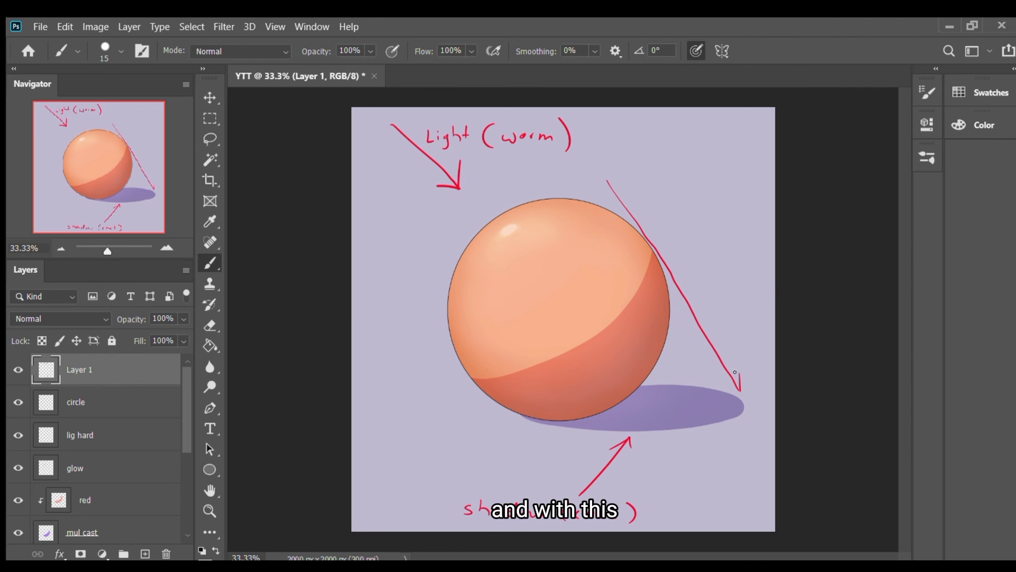
{"action": "left_click_drag", "start_coordinate": [657, 270], "coordinate": [726, 389]}
{"action": "left_click_drag", "start_coordinate": [656, 305], "coordinate": [712, 403]}
{"action": "left_click_drag", "start_coordinate": [647, 334], "coordinate": [687, 401]}
{"action": "left_click_drag", "start_coordinate": [633, 362], "coordinate": [662, 413]}
{"action": "left_click_drag", "start_coordinate": [615, 378], "coordinate": [641, 415]}
{"action": "left_click_drag", "start_coordinate": [594, 386], "coordinate": [617, 417]}
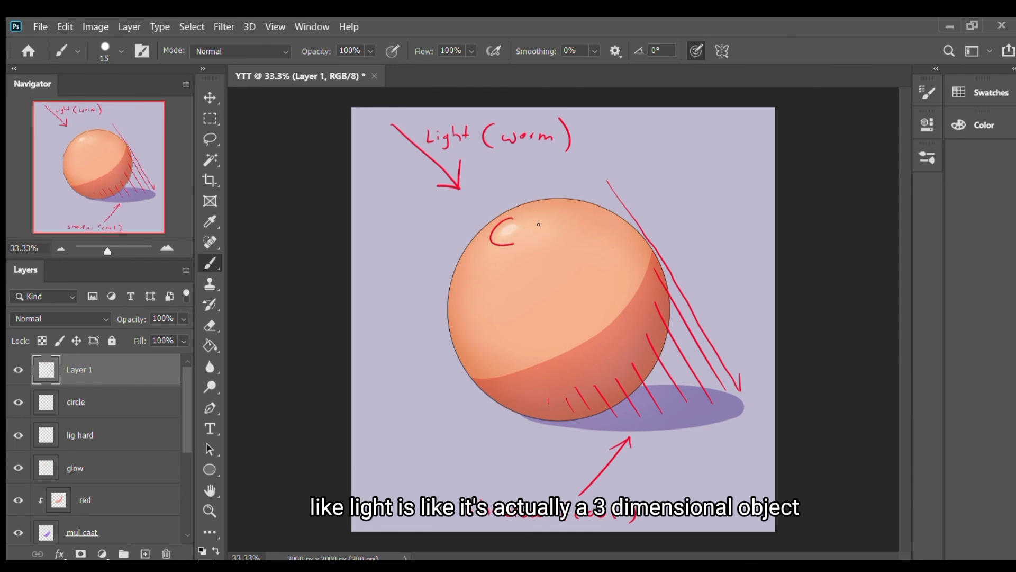
Circle the sphere's highlight in red and lead a curved line down to the handwritten label "hard light".
{"action": "mouse_move", "coordinate": [538, 225]}
{"action": "left_mouse_down"}
{"action": "mouse_move", "coordinate": [495, 243]}
{"action": "mouse_move", "coordinate": [376, 418]}
{"action": "mouse_move", "coordinate": [368, 449]}
{"action": "left_mouse_up"}
{"action": "mouse_move", "coordinate": [371, 442]}
{"action": "left_mouse_down"}
{"action": "mouse_move", "coordinate": [391, 461]}
{"action": "mouse_move", "coordinate": [363, 472]}
{"action": "mouse_move", "coordinate": [406, 478]}
{"action": "left_mouse_up"}
{"action": "left_click_drag", "start_coordinate": [409, 466], "coordinate": [412, 475]}
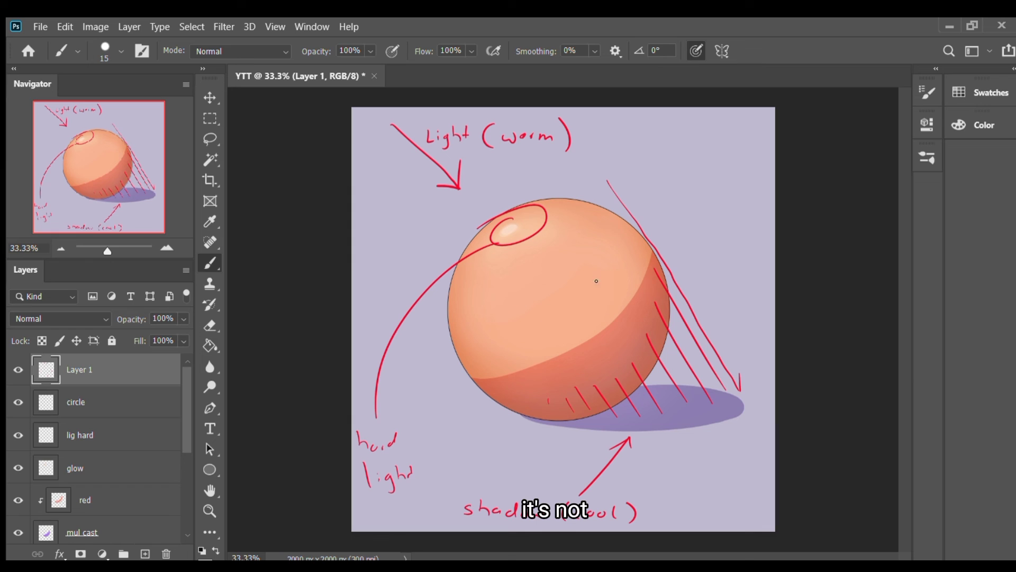
Handwrite "Thanks For watching" above and to the right of the sphere, with a smiling face and a small doodle beneath it.
{"action": "left_click_drag", "start_coordinate": [687, 133], "coordinate": [684, 144]}
{"action": "left_click_drag", "start_coordinate": [712, 127], "coordinate": [725, 125]}
{"action": "mouse_move", "coordinate": [718, 126]}
{"action": "left_mouse_down"}
{"action": "mouse_move", "coordinate": [635, 162]}
{"action": "mouse_move", "coordinate": [669, 165]}
{"action": "left_mouse_up"}
{"action": "left_click_drag", "start_coordinate": [675, 161], "coordinate": [681, 168]}
{"action": "mouse_move", "coordinate": [684, 159]}
{"action": "left_mouse_down"}
{"action": "mouse_move", "coordinate": [717, 168]}
{"action": "mouse_move", "coordinate": [693, 206]}
{"action": "mouse_move", "coordinate": [696, 218]}
{"action": "mouse_move", "coordinate": [732, 224]}
{"action": "left_mouse_up"}
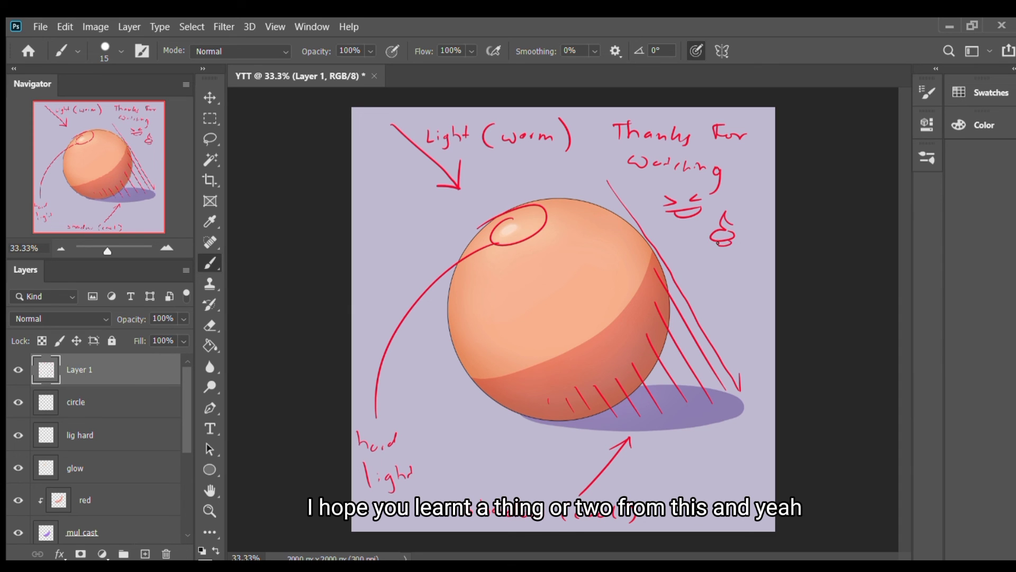
Erase most of the small doodle under the smiling face and write "LOL" in its place.
{"action": "key", "text": "e"}
{"action": "mouse_move", "coordinate": [723, 222]}
{"action": "left_mouse_down"}
{"action": "mouse_move", "coordinate": [727, 264]}
{"action": "mouse_move", "coordinate": [791, 266]}
{"action": "mouse_move", "coordinate": [726, 237]}
{"action": "left_mouse_up"}
{"action": "key", "text": "b"}
{"action": "left_click_drag", "start_coordinate": [736, 233], "coordinate": [745, 244]}
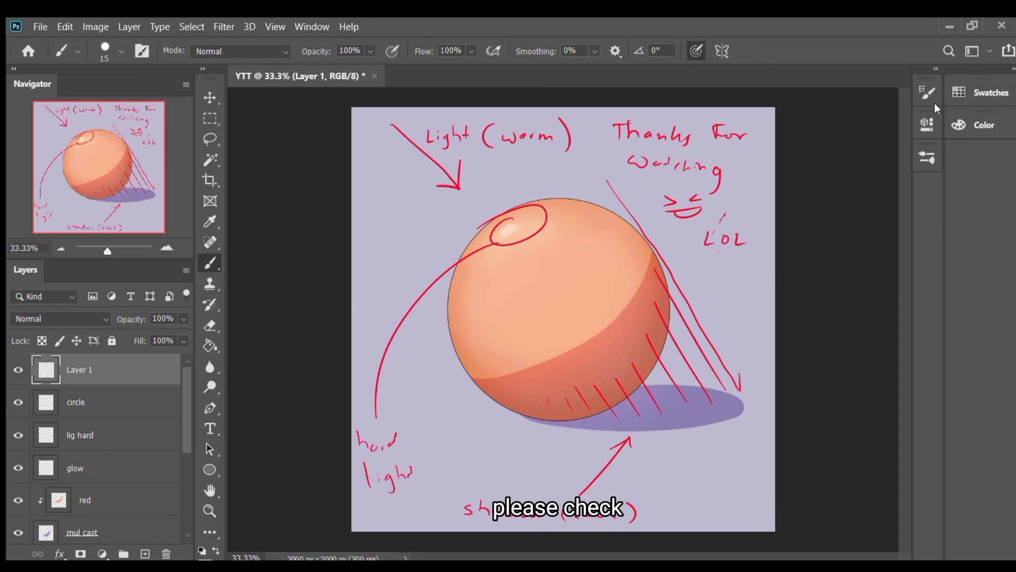